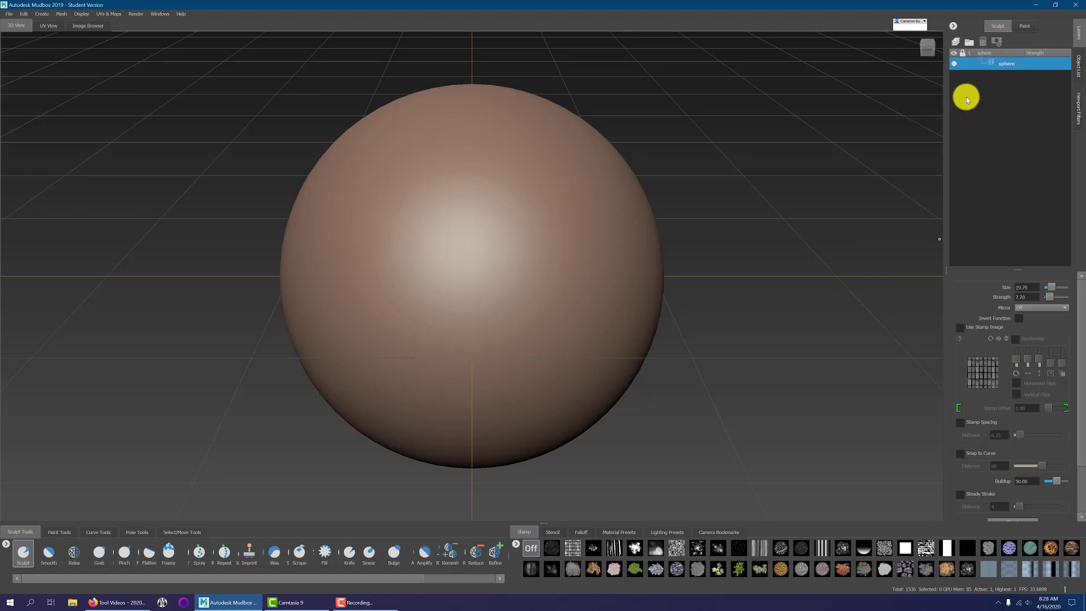
Add a sculpt layer to the sphere and sculpt a broad curved stroke across its front.
left_click(956, 43)
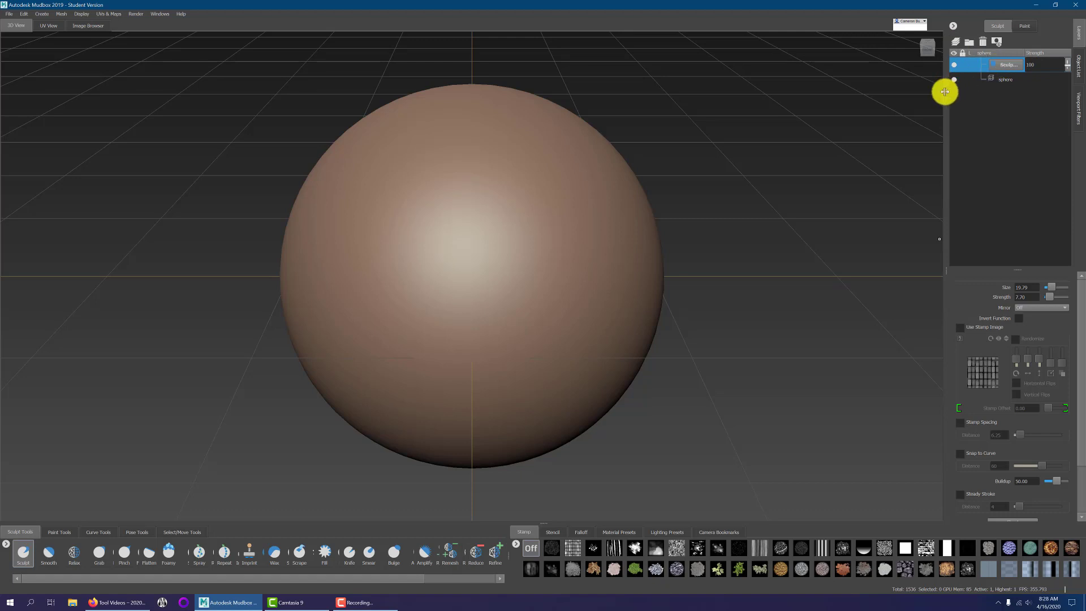
left_click_drag(945, 91, 863, 96)
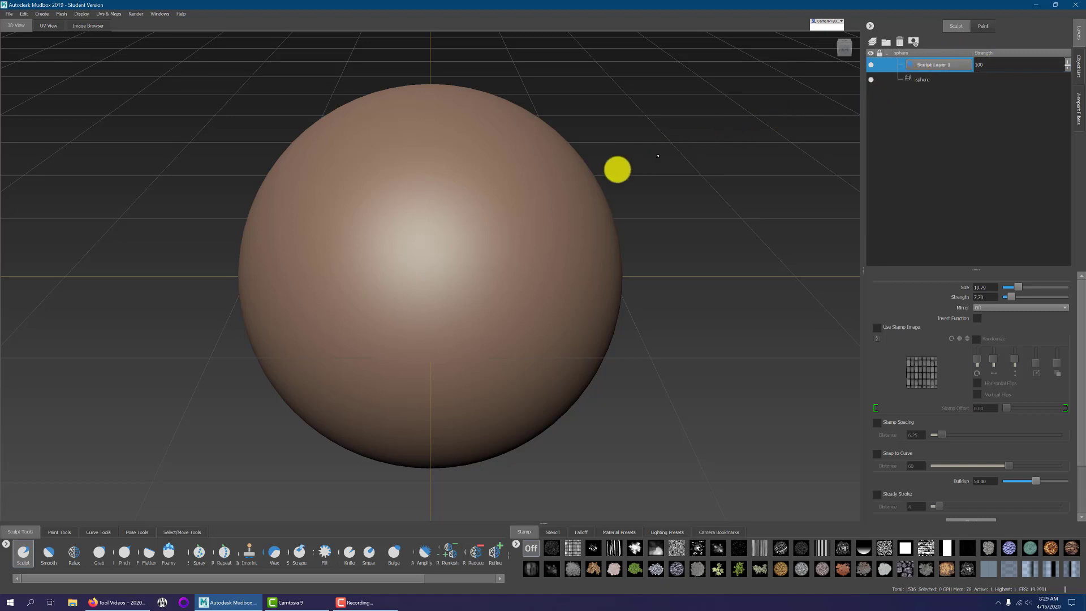
mouse_move(485, 220)
left_mouse_down()
mouse_move(364, 262)
mouse_move(551, 276)
mouse_move(498, 353)
mouse_move(533, 328)
mouse_move(463, 249)
mouse_move(415, 239)
mouse_move(465, 380)
mouse_move(519, 213)
mouse_move(364, 266)
mouse_move(429, 273)
left_mouse_up()
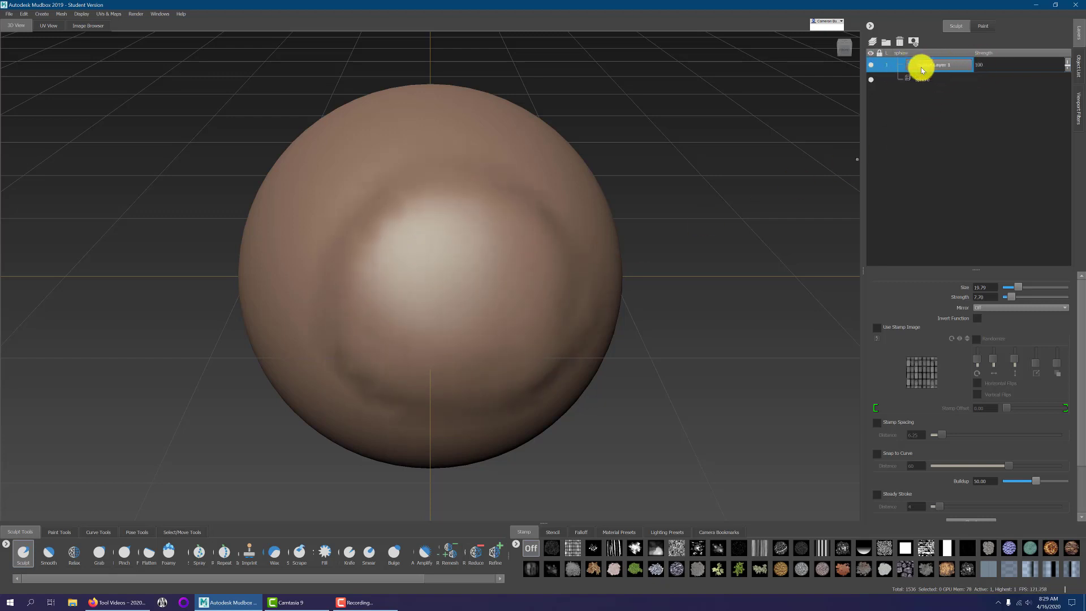
Compare the sphere with the sculpt layer hidden and shown, and try different strengths before returning it to 100.
left_click(871, 65)
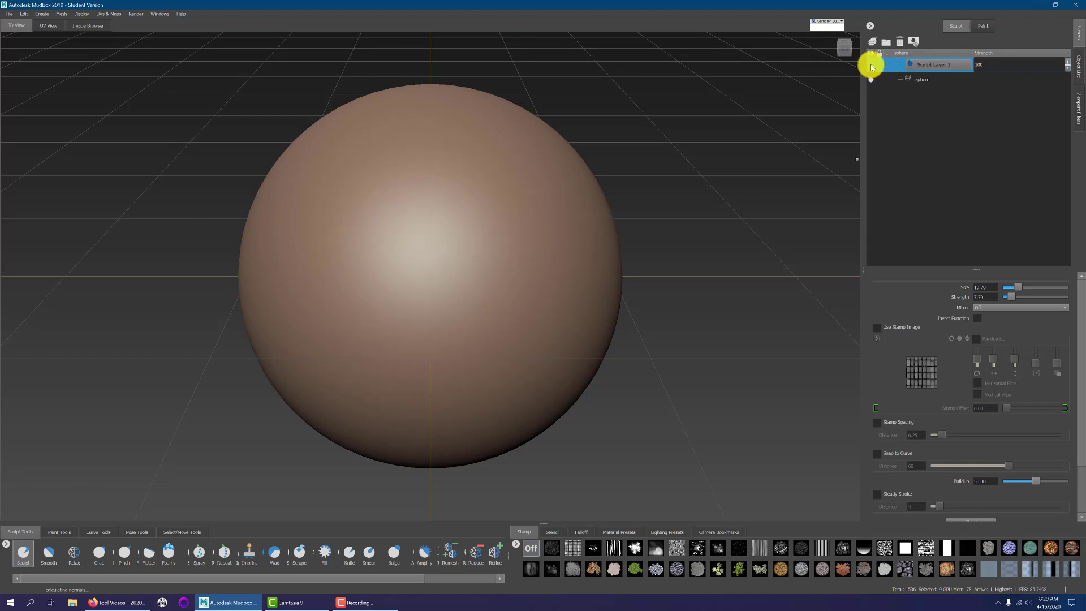
left_click(871, 65)
left_click(871, 65)
left_click(871, 65)
left_click(871, 65)
left_click(871, 65)
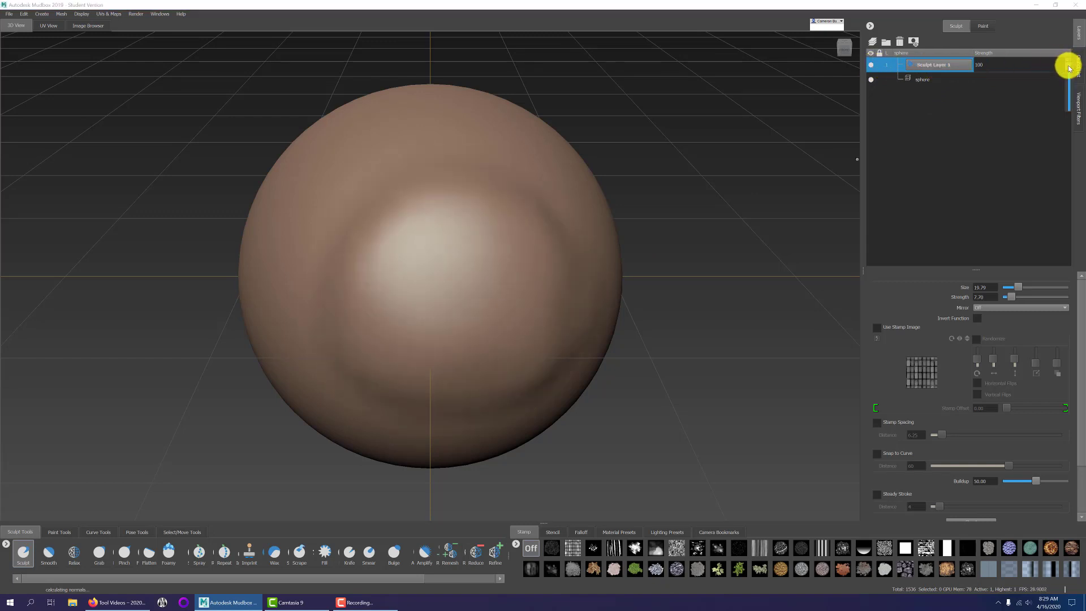
mouse_move(1069, 85)
left_mouse_down()
mouse_move(1069, 116)
mouse_move(1078, 61)
mouse_move(1067, 106)
mouse_move(1062, 68)
mouse_move(1015, 60)
left_mouse_up()
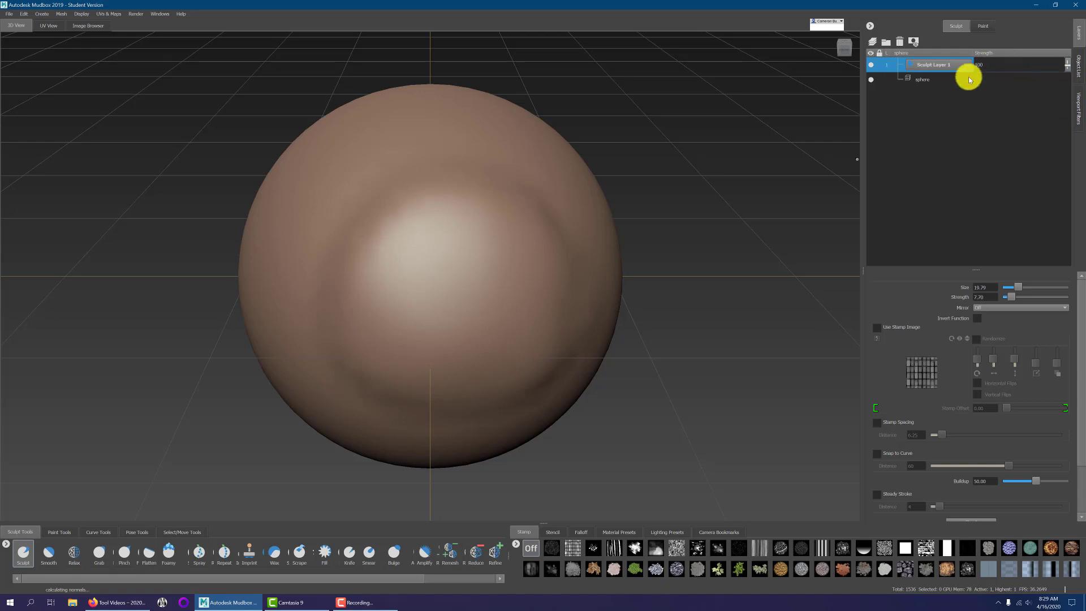
Add a second sculpt layer and sculpt overlapping strokes across the front of the sphere on it.
left_click(874, 45)
mouse_move(558, 181)
left_mouse_down()
mouse_move(504, 281)
mouse_move(468, 172)
mouse_move(318, 269)
mouse_move(518, 148)
mouse_move(502, 233)
mouse_move(290, 300)
mouse_move(266, 363)
mouse_move(408, 305)
mouse_move(415, 245)
mouse_move(436, 323)
left_mouse_up()
Switch the visibility of Sculpt Layer 2 and Sculpt Layer 1 off and on to compare each layer's contribution.
left_click(871, 65)
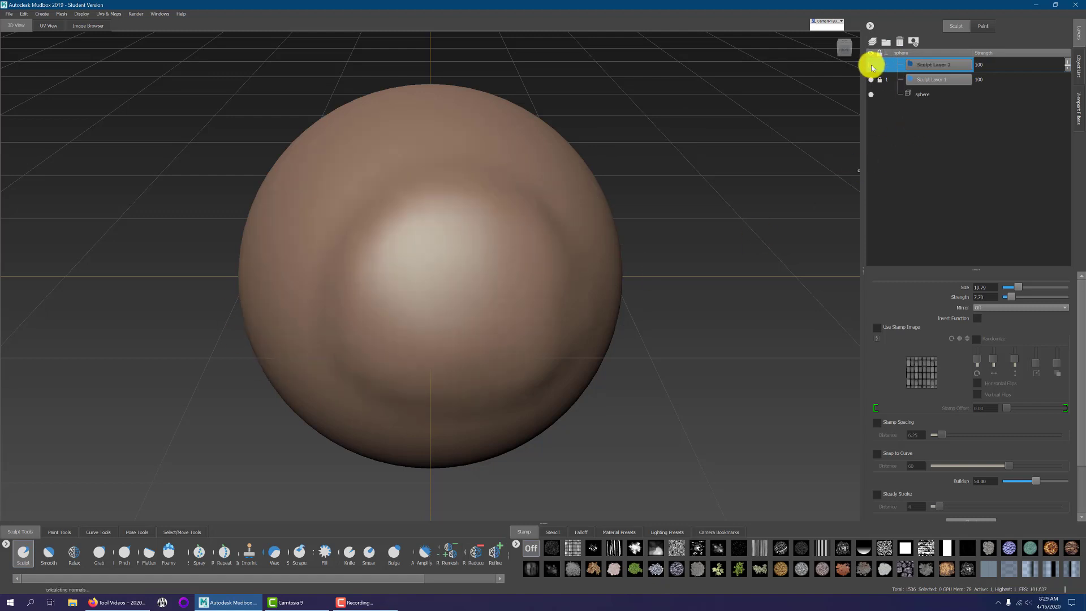
left_click(871, 65)
left_click(874, 81)
left_click(871, 80)
left_click(871, 81)
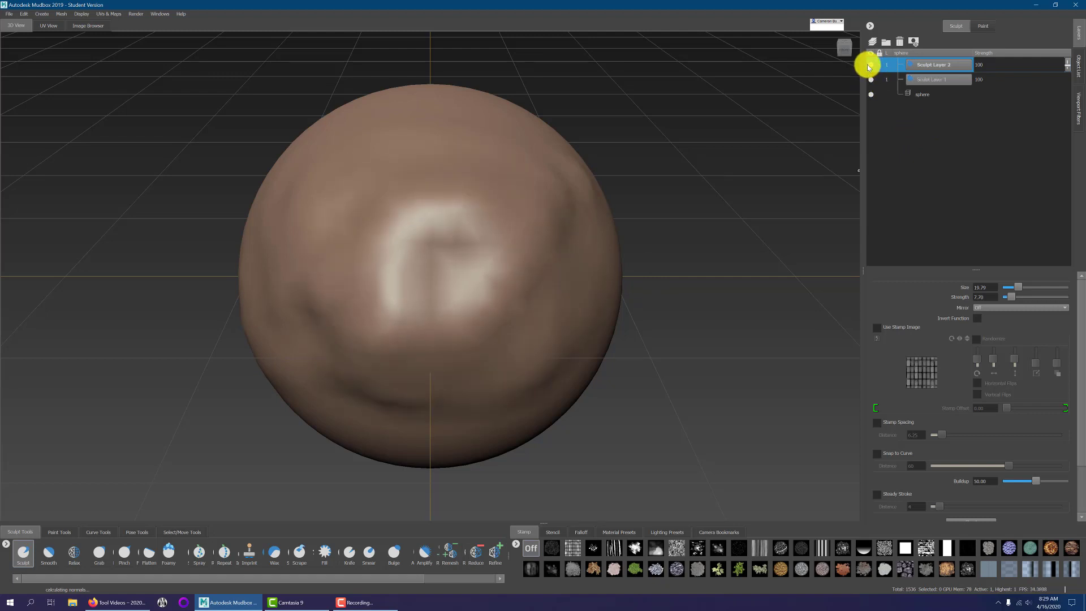
left_click(871, 80)
left_click(871, 81)
left_click(871, 80)
left_click(871, 80)
left_click(871, 81)
left_click(870, 80)
left_click(870, 80)
left_click(871, 80)
Delete both sculpt layers from the sphere.
left_click(896, 43)
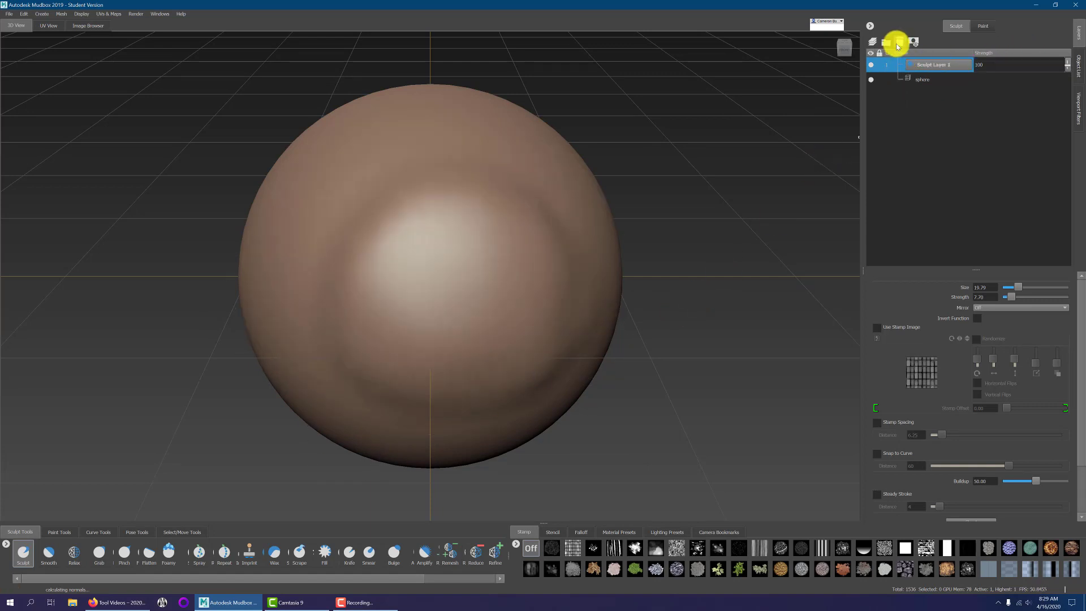
left_click(898, 43)
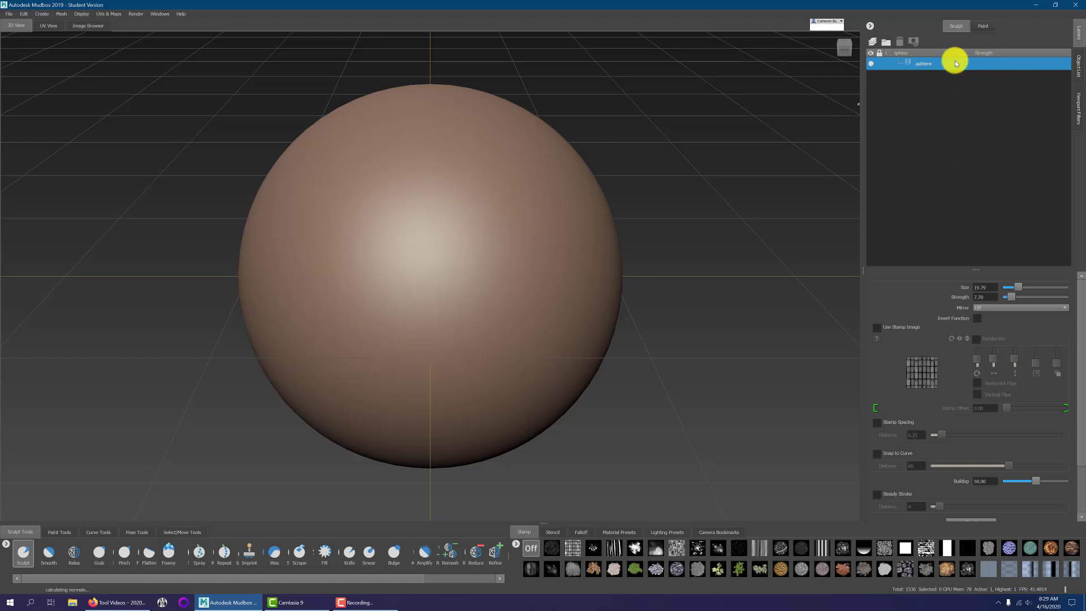
Add a new sculpt layer and sculpt thick curved ridges around the sphere at subdivision level 3.
left_click(870, 45)
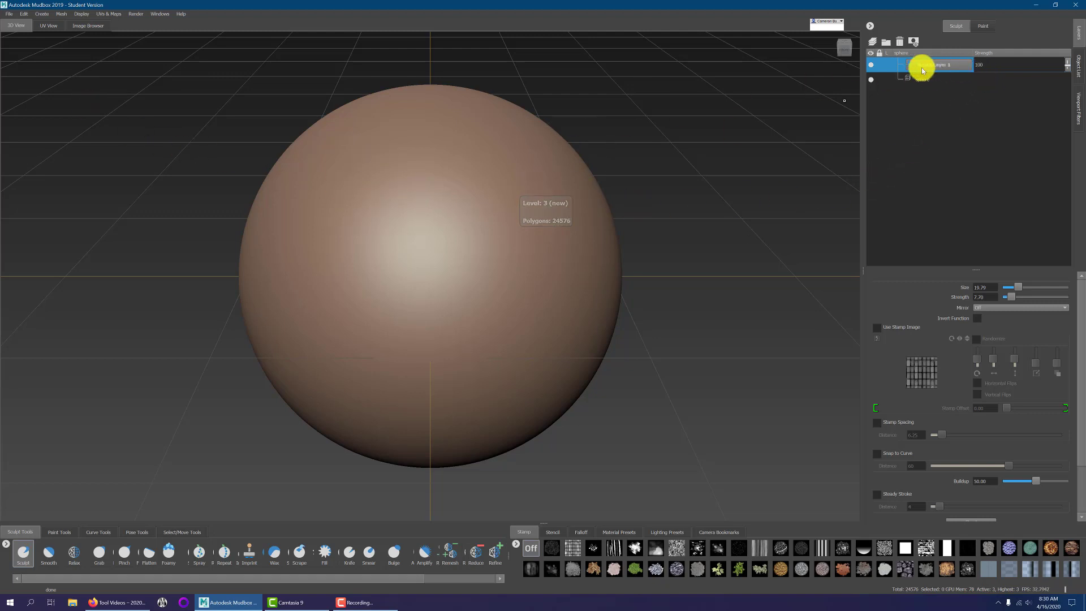
mouse_move(543, 193)
left_mouse_down()
mouse_move(504, 182)
mouse_move(321, 301)
mouse_move(470, 292)
left_mouse_up()
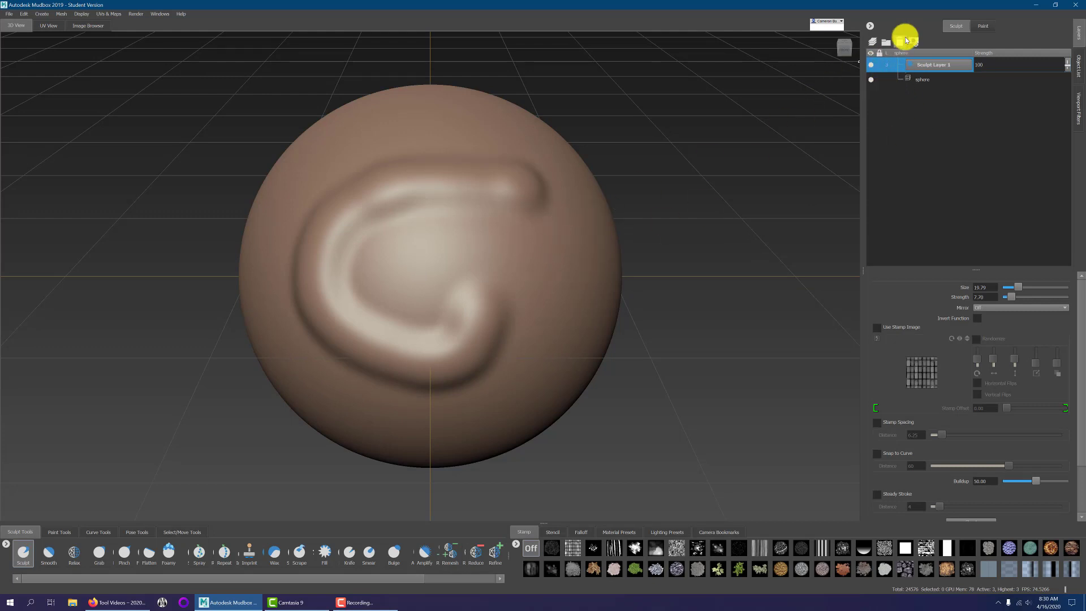
mouse_move(543, 264)
left_mouse_down()
mouse_move(504, 371)
mouse_move(429, 306)
mouse_move(507, 261)
mouse_move(477, 250)
mouse_move(439, 288)
mouse_move(405, 283)
mouse_move(499, 278)
mouse_move(572, 223)
mouse_move(487, 293)
mouse_move(548, 274)
mouse_move(453, 264)
mouse_move(516, 299)
mouse_move(524, 262)
mouse_move(455, 309)
mouse_move(533, 298)
mouse_move(434, 322)
mouse_move(415, 315)
mouse_move(323, 356)
mouse_move(296, 320)
mouse_move(499, 290)
left_mouse_up()
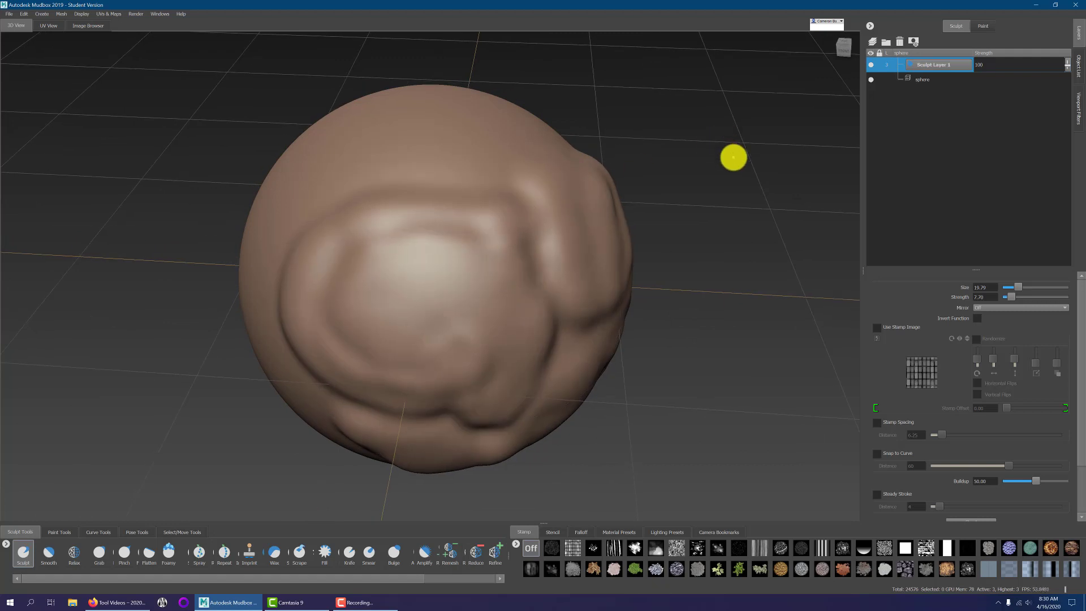
Add a new subdivision level to the sphere, bringing the mesh to level 4.
left_click_drag(693, 165, 163, 3, "alt")
left_click(43, 14)
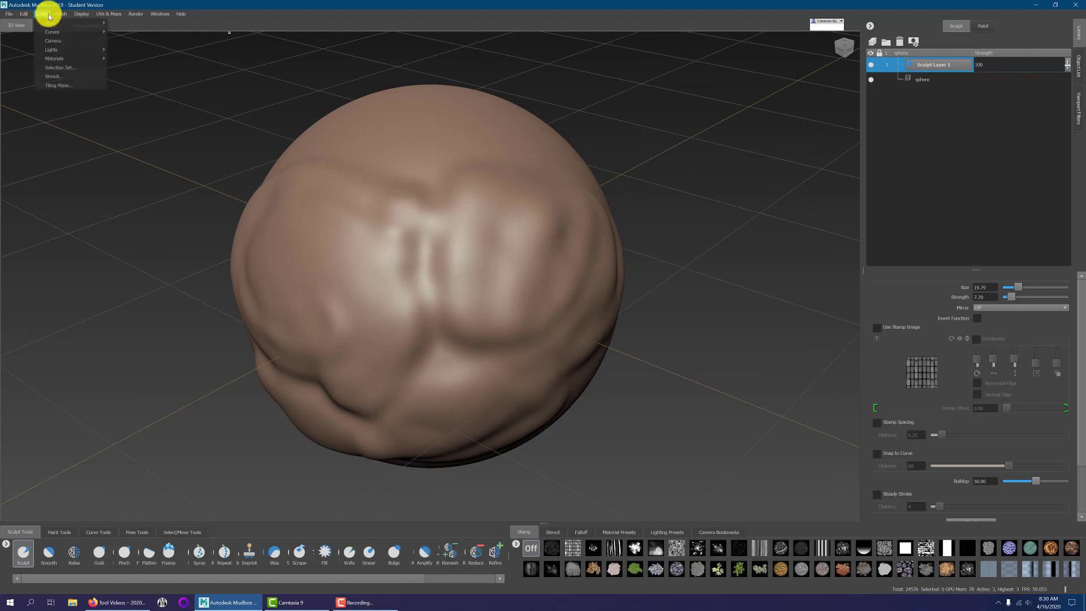
left_click(74, 25)
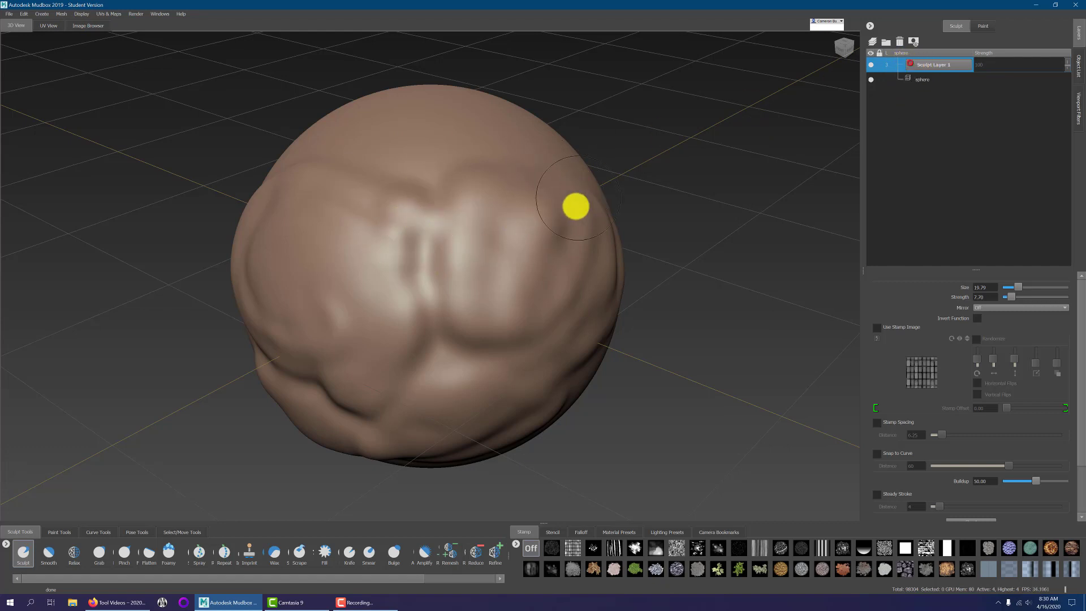
Add a second sculpt layer at subdivision level 4 and sculpt smaller bumps over the existing ridges.
mouse_move(574, 206)
left_mouse_down("alt")
mouse_move(707, 178)
mouse_move(656, 201)
mouse_move(812, 155)
left_mouse_up("alt")
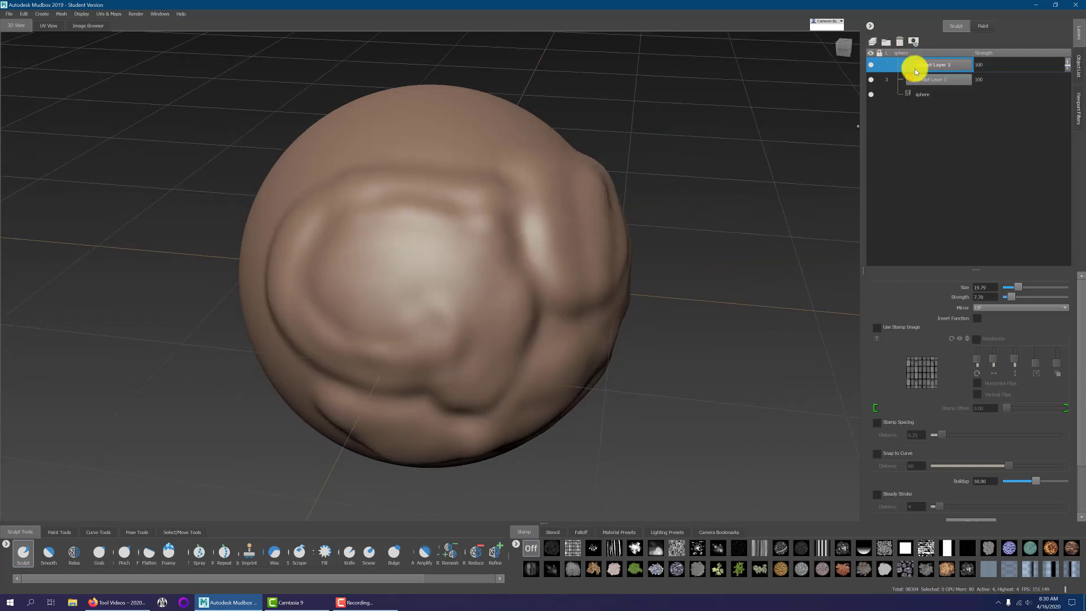
mouse_move(515, 133)
left_mouse_down()
mouse_move(398, 238)
mouse_move(509, 194)
mouse_move(300, 182)
mouse_move(381, 121)
mouse_move(313, 240)
mouse_move(274, 371)
mouse_move(276, 293)
mouse_move(429, 325)
mouse_move(458, 375)
mouse_move(410, 311)
mouse_move(332, 249)
mouse_move(438, 358)
mouse_move(419, 187)
left_mouse_up()
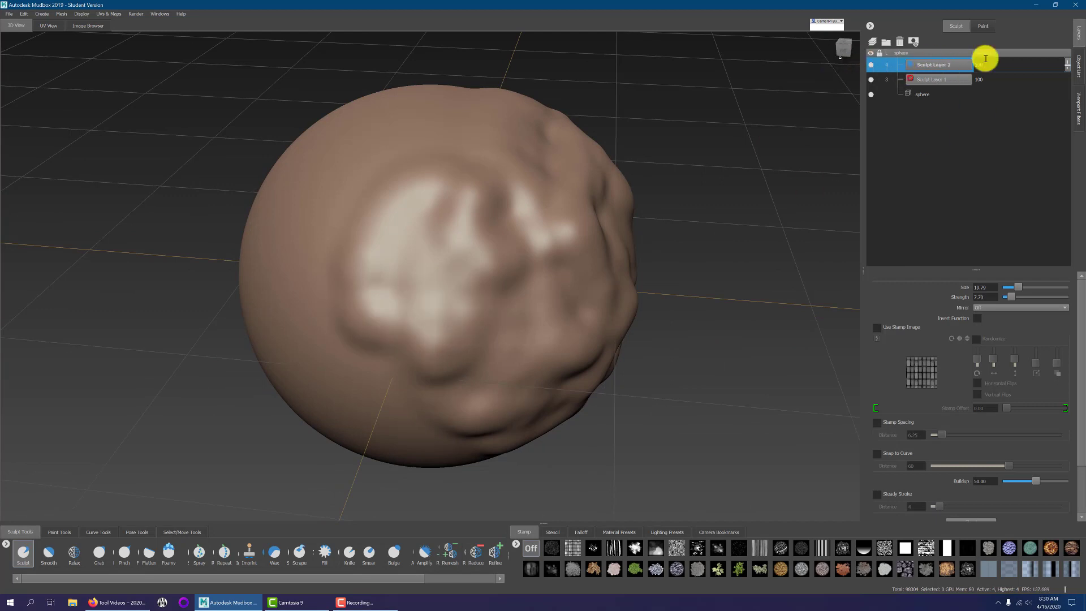
left_click_drag(521, 216, 417, 291, "alt")
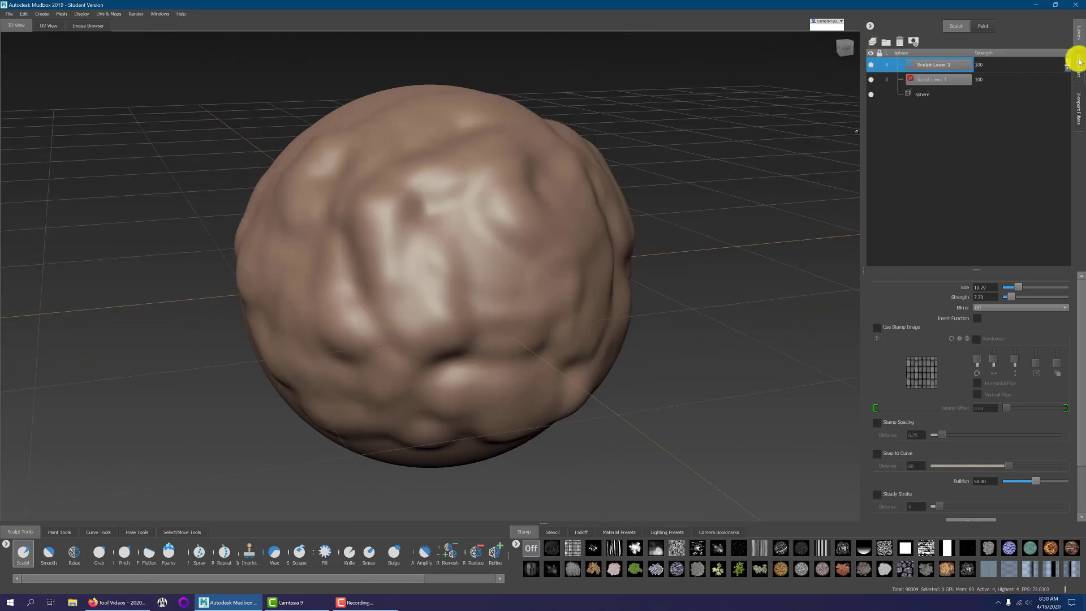
Lower Sculpt Layer 2's strength to about 60, and at subdivision level 3 lower Sculpt Layer 1's strength to about 80.
left_click_drag(1069, 68, 1073, 86)
left_click(1063, 84)
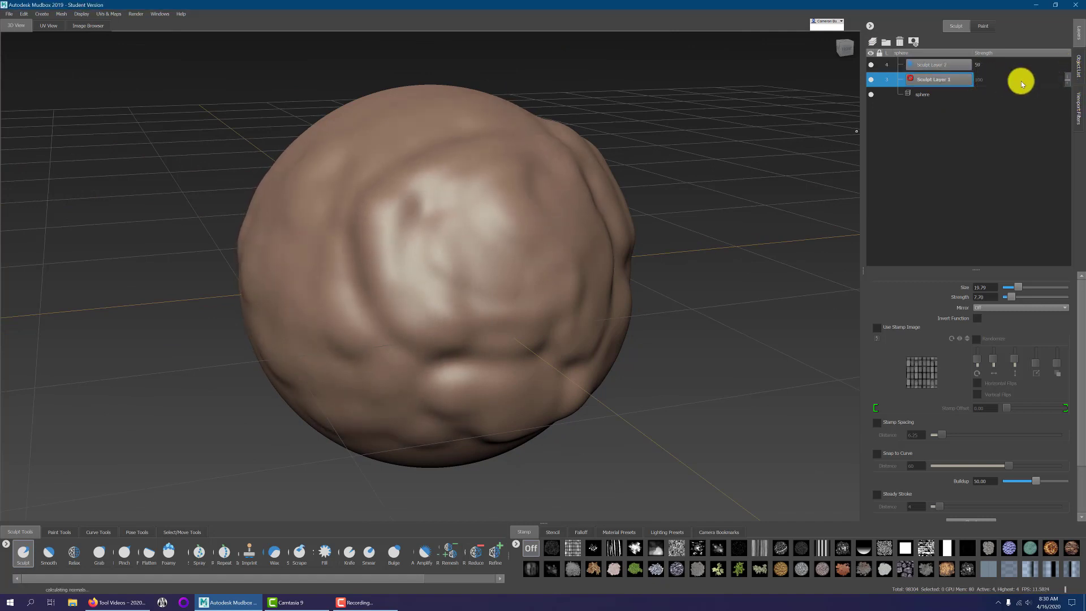
left_click(61, 14)
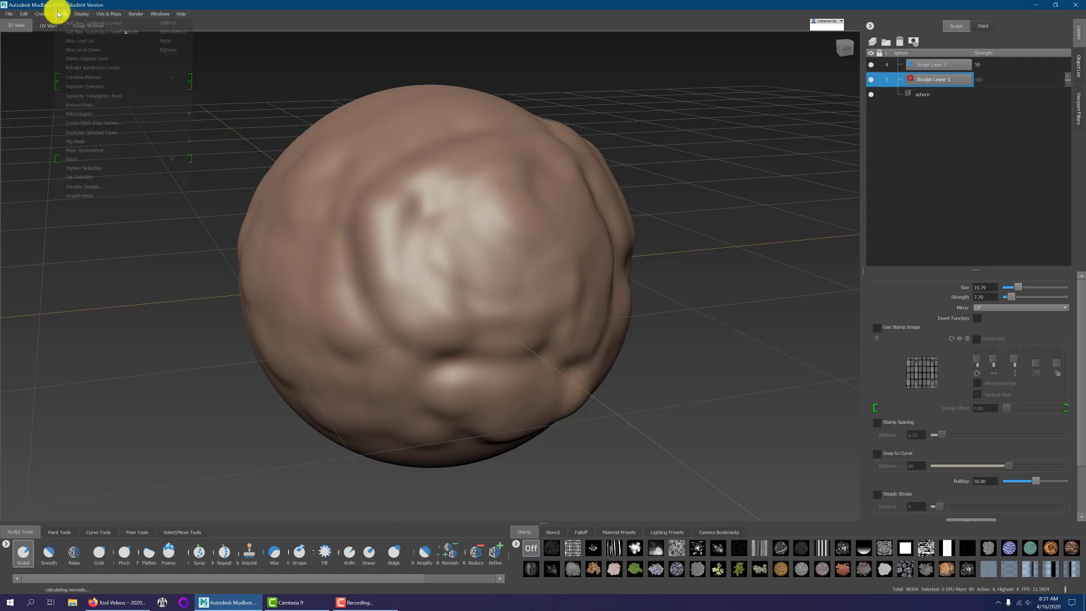
left_click(81, 51)
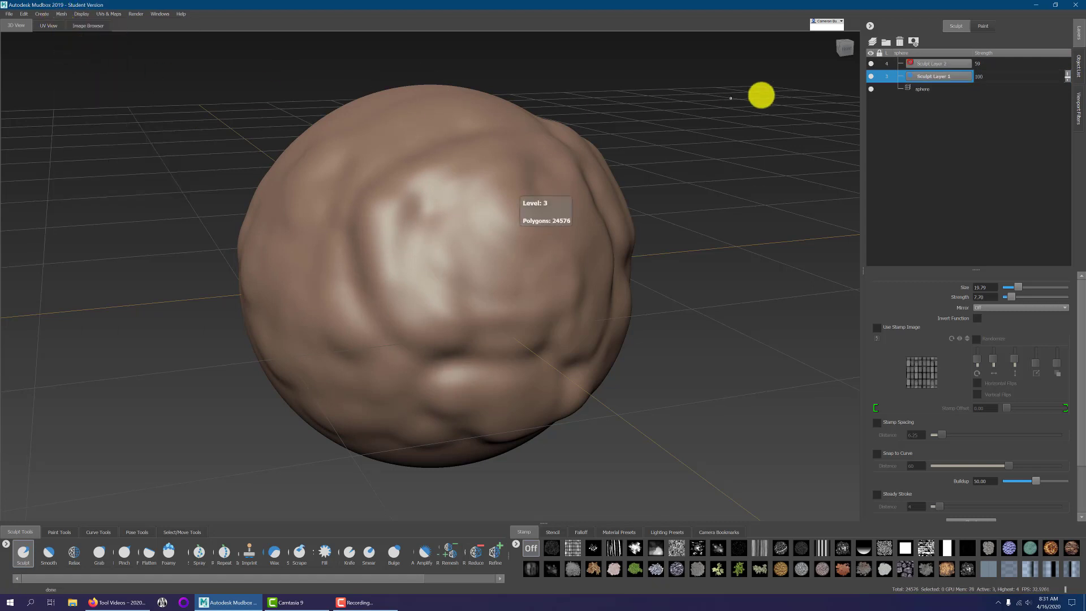
mouse_move(1068, 79)
left_mouse_down()
mouse_move(1061, 121)
mouse_move(1068, 96)
left_mouse_up()
left_click_drag(677, 263, 503, 254, "alt")
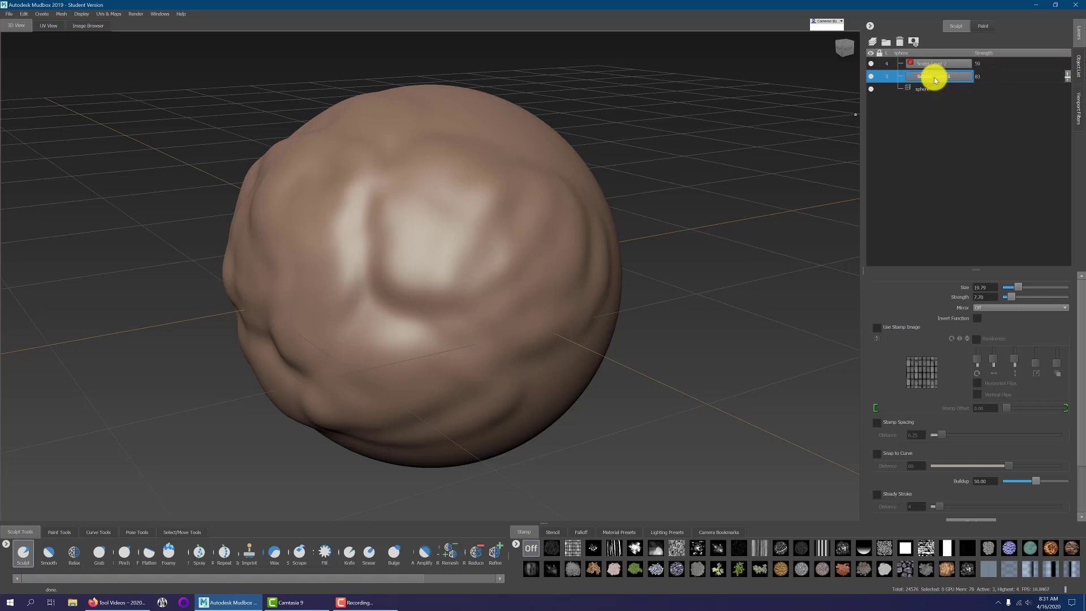
Delete both sculpt layers and add a fresh empty sculpt layer to the sphere.
left_click(899, 41)
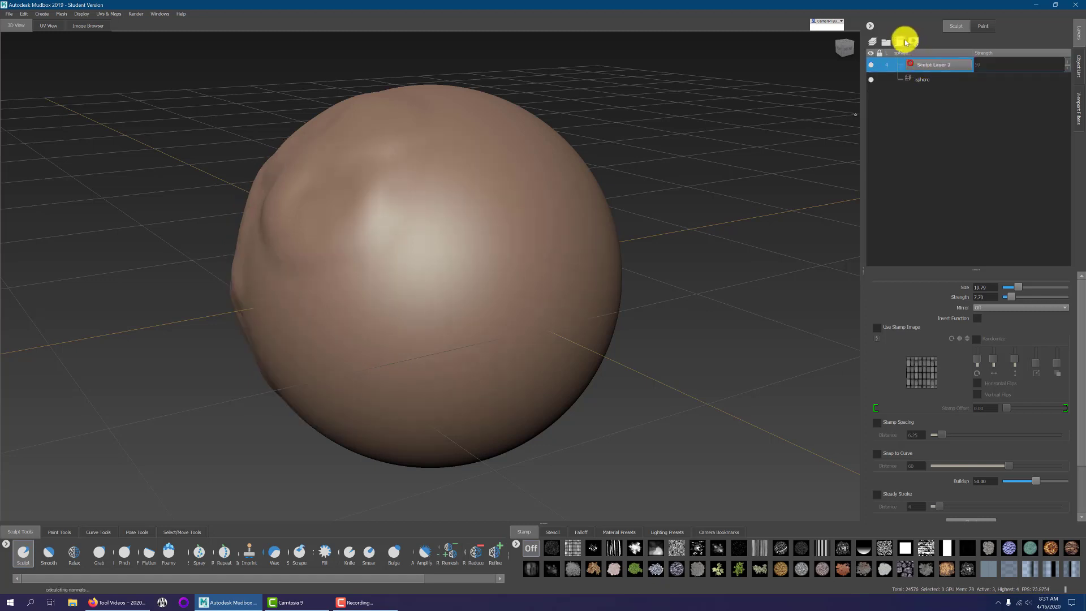
left_click(905, 40)
left_click(872, 42)
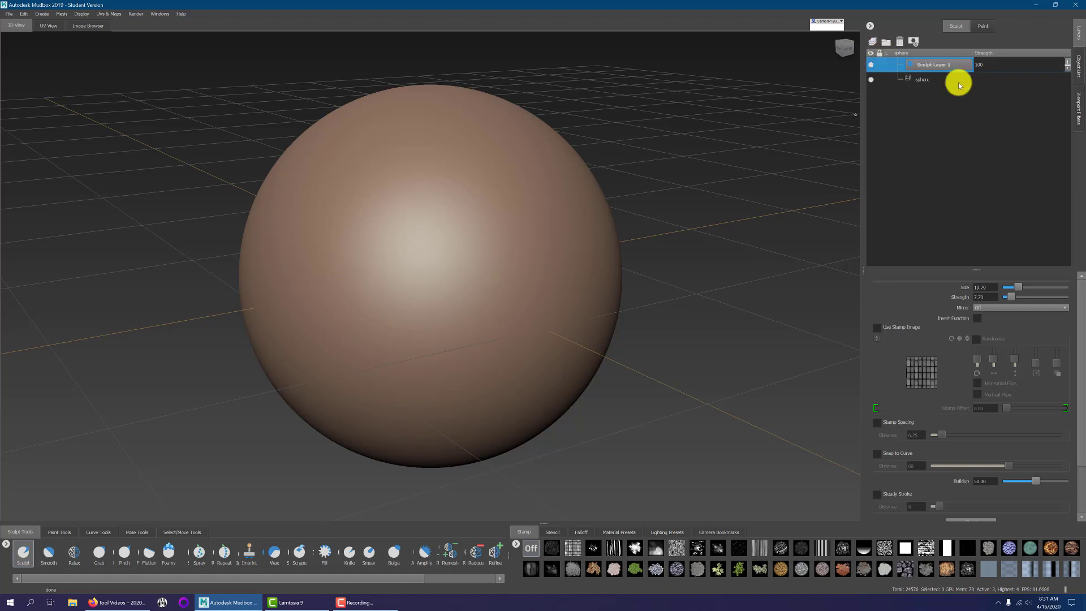
Step the mesh down to subdivision level 2.
left_click(67, 14)
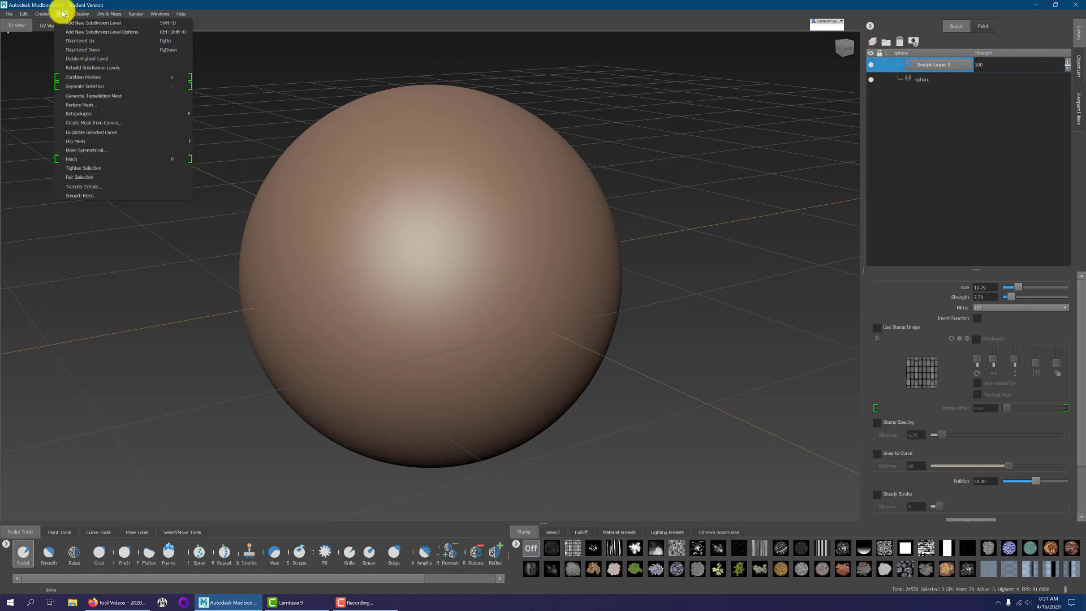
left_click(62, 14)
left_click(68, 17)
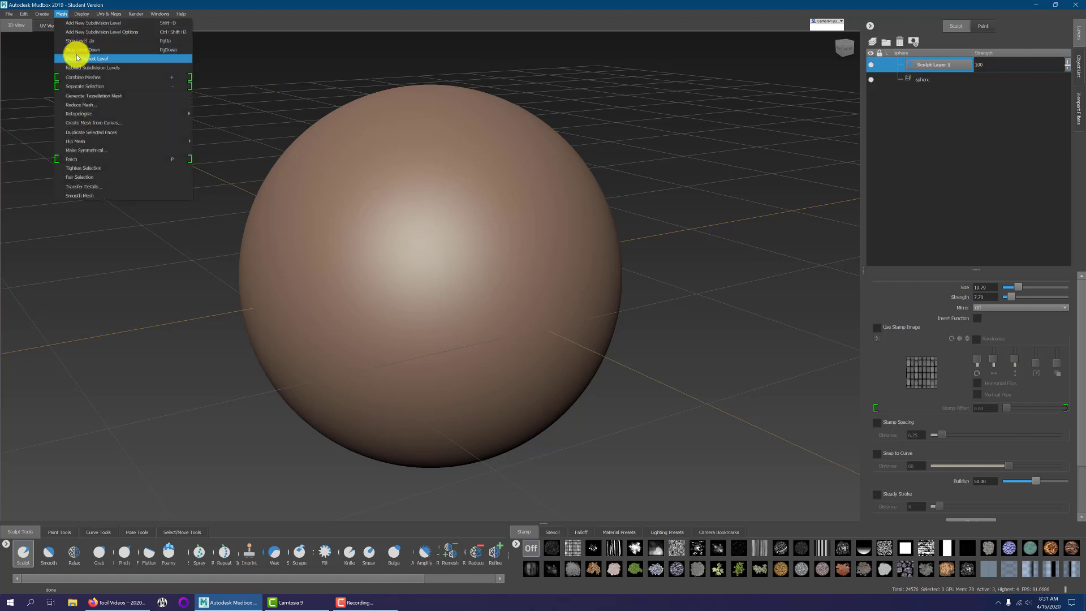
left_click(77, 52)
With the Grab tool at a brush size of about 214, pull the sphere's top up and its underside down into an elongated egg.
scroll(703, 378, "down", 3)
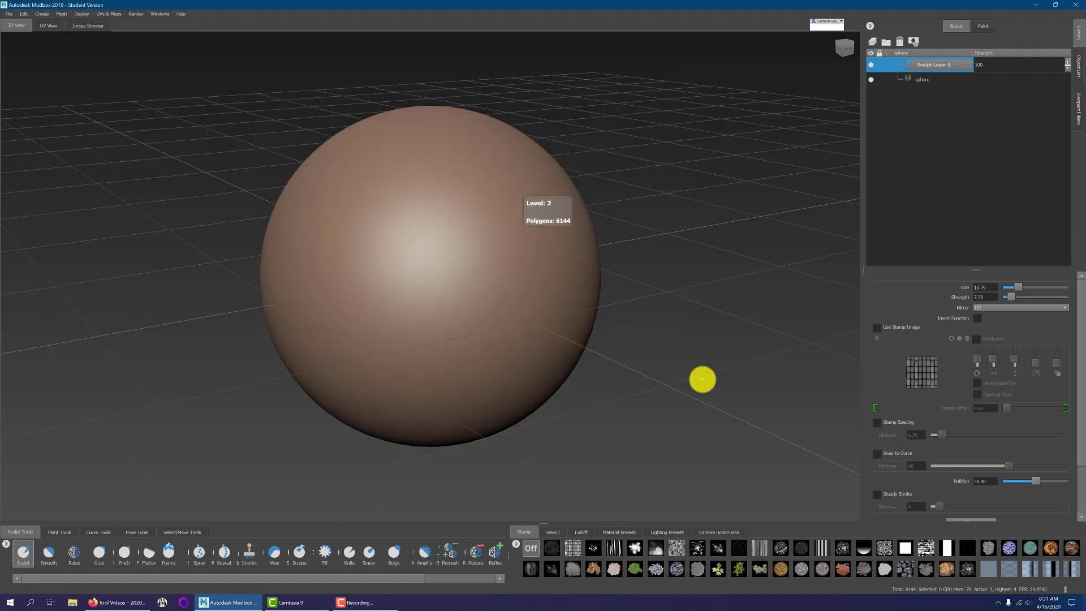
left_click(99, 552)
left_click_drag(457, 331, 433, 340)
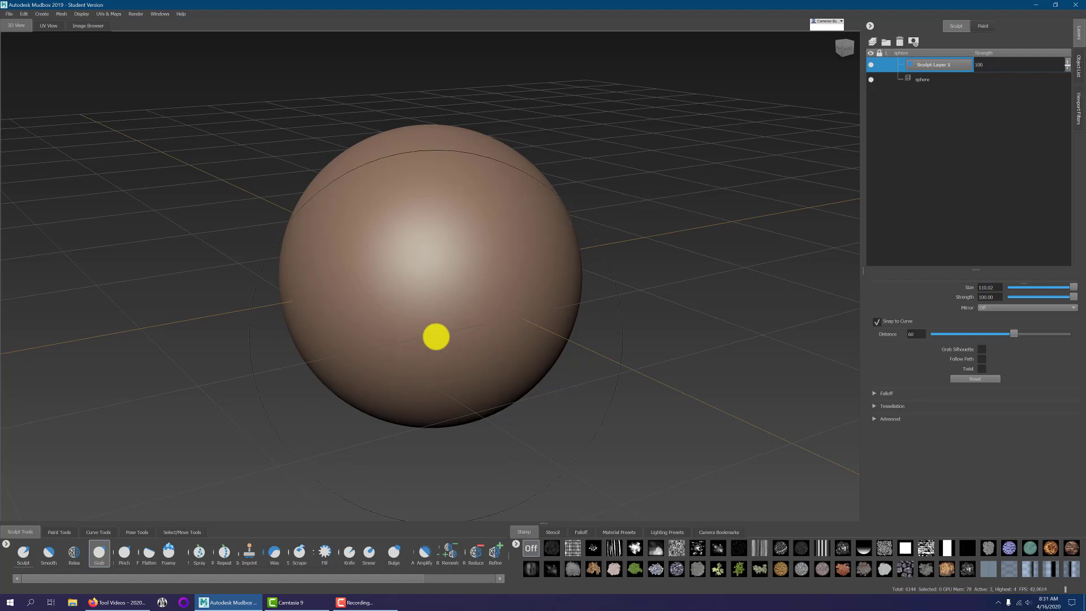
scroll(436, 337, "down", 4)
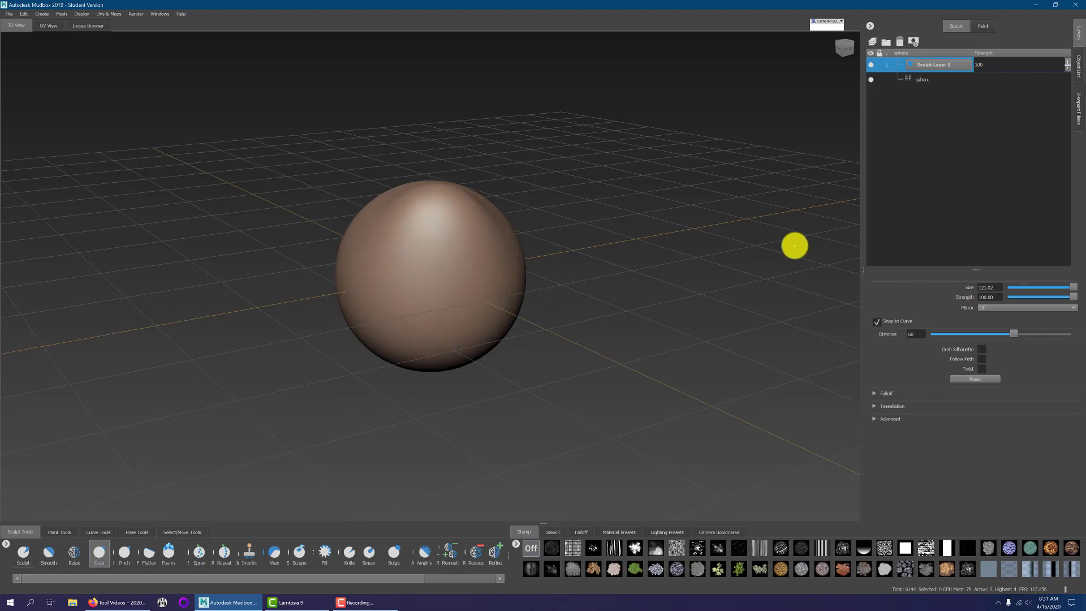
mouse_move(794, 246)
left_mouse_down()
mouse_move(448, 220)
mouse_move(417, 204)
mouse_move(437, 211)
mouse_move(430, 147)
left_mouse_up()
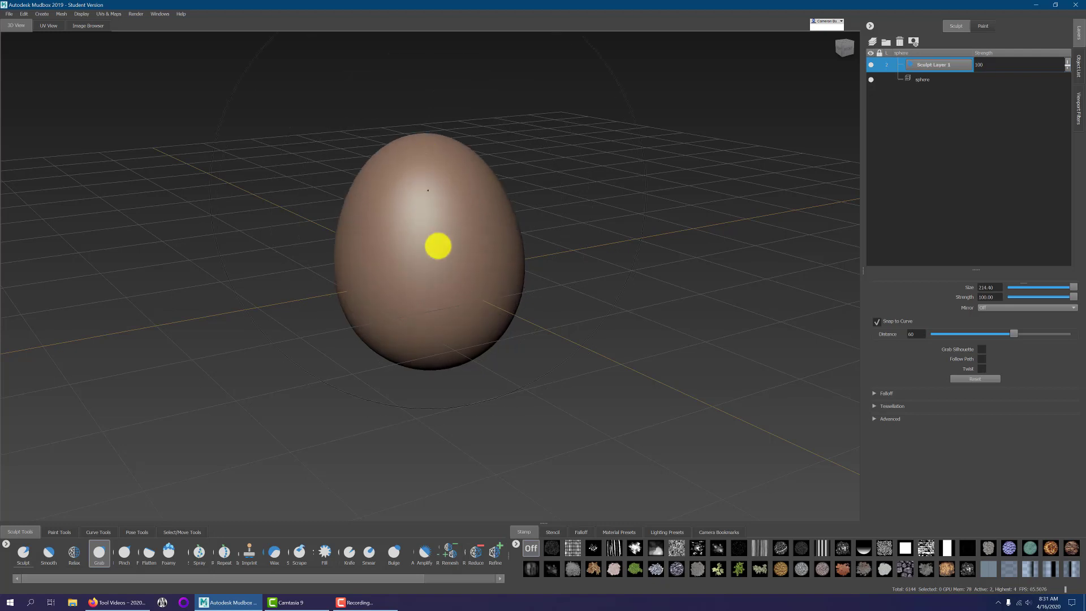
left_click_drag(433, 362, 436, 396)
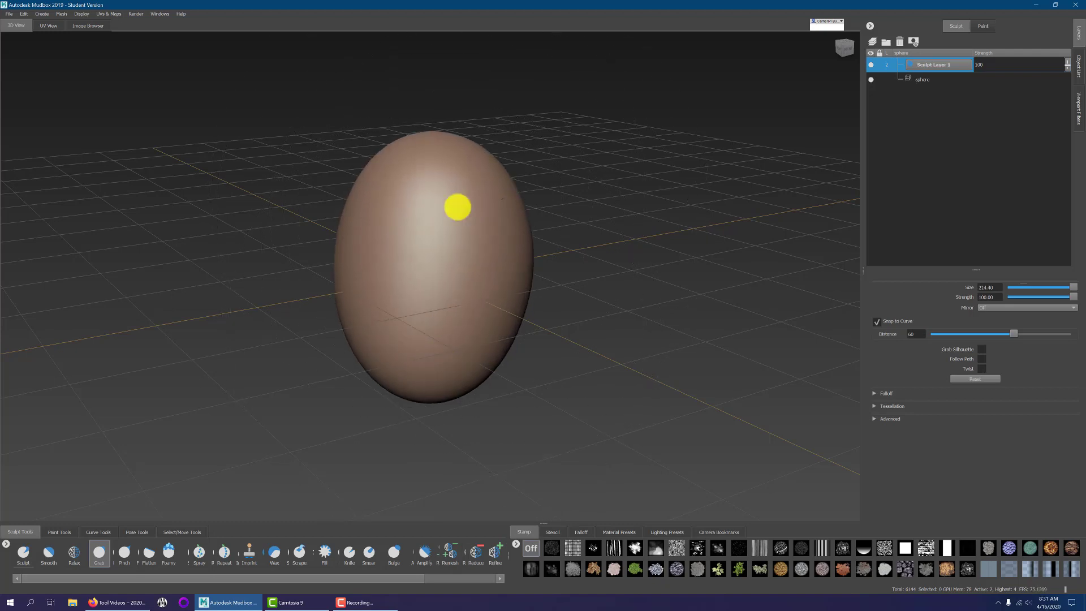
With the Grab tool, pull the egg's sides and shoulders outward to shape a fuller, blocky rounded form.
mouse_move(349, 211)
left_mouse_down()
mouse_move(368, 305)
mouse_move(343, 371)
left_mouse_up()
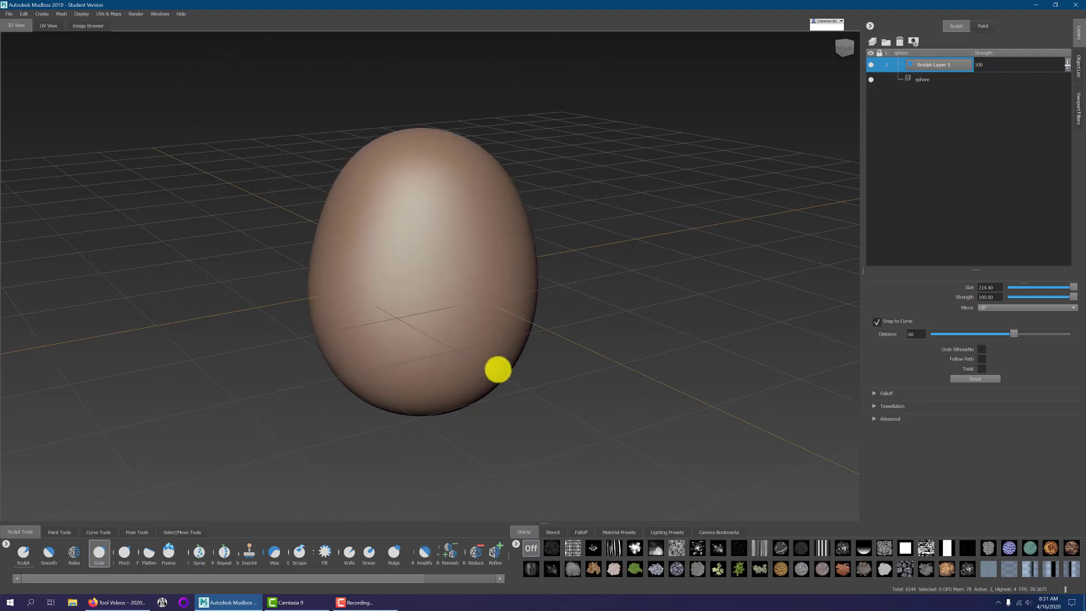
mouse_move(497, 368)
left_mouse_down()
mouse_move(507, 300)
mouse_move(562, 279)
mouse_move(319, 253)
mouse_move(417, 291)
left_mouse_up()
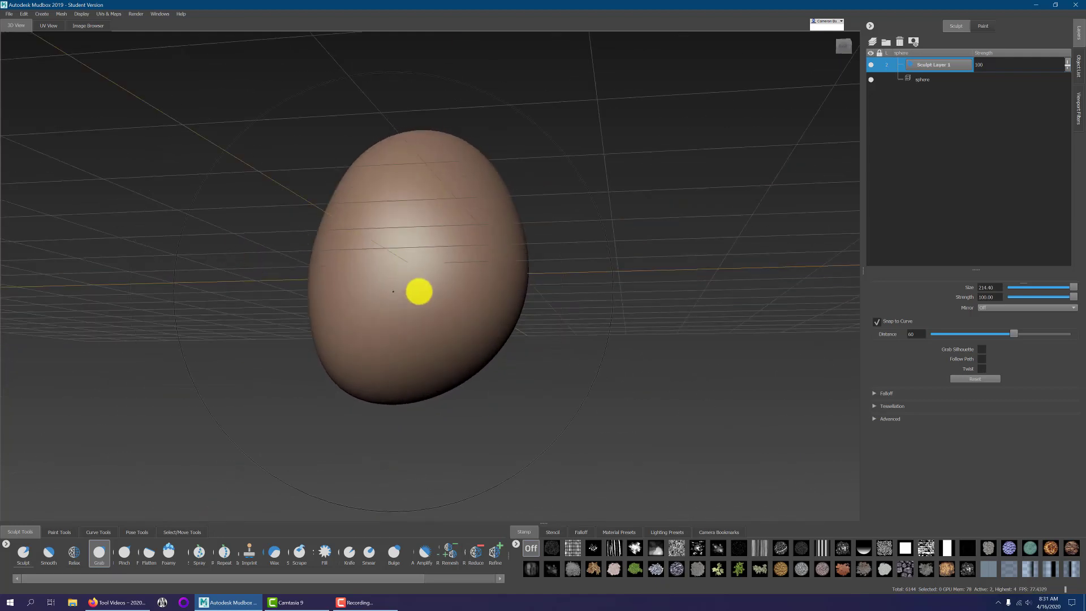
left_click_drag(504, 289, 474, 288, "alt")
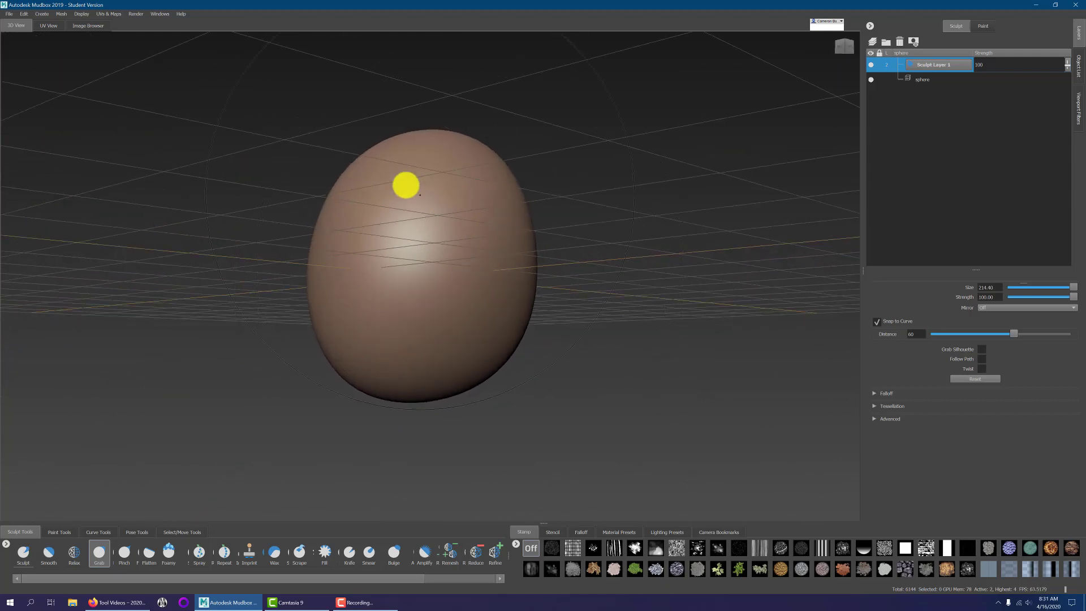
mouse_move(405, 182)
left_mouse_down()
mouse_move(470, 163)
mouse_move(511, 185)
left_mouse_up()
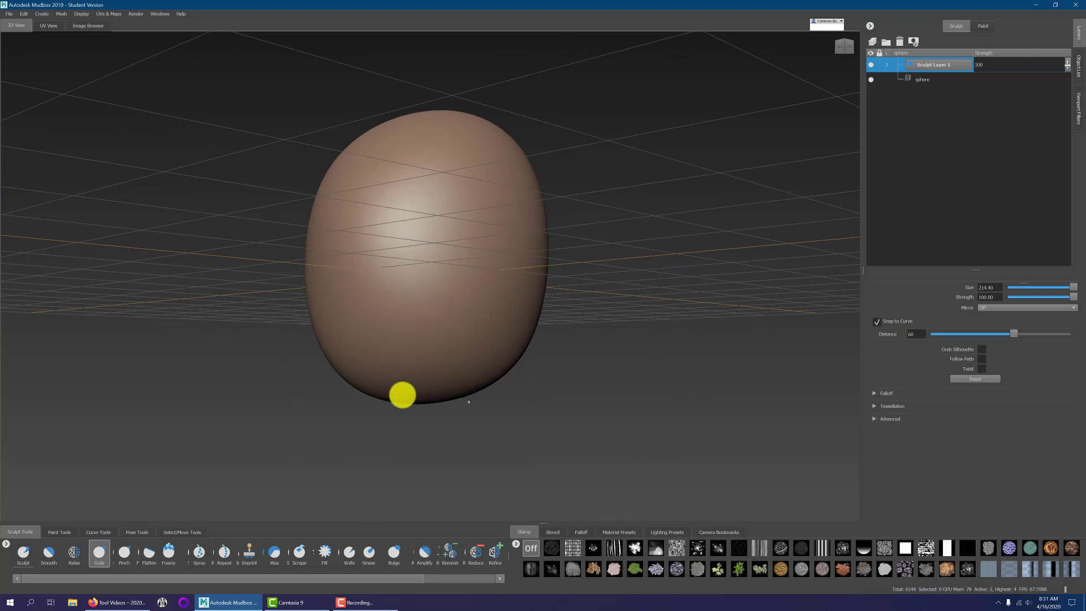
mouse_move(375, 371)
left_mouse_down()
mouse_move(364, 361)
mouse_move(611, 361)
mouse_move(536, 223)
mouse_move(487, 257)
mouse_move(483, 276)
mouse_move(394, 246)
left_mouse_up()
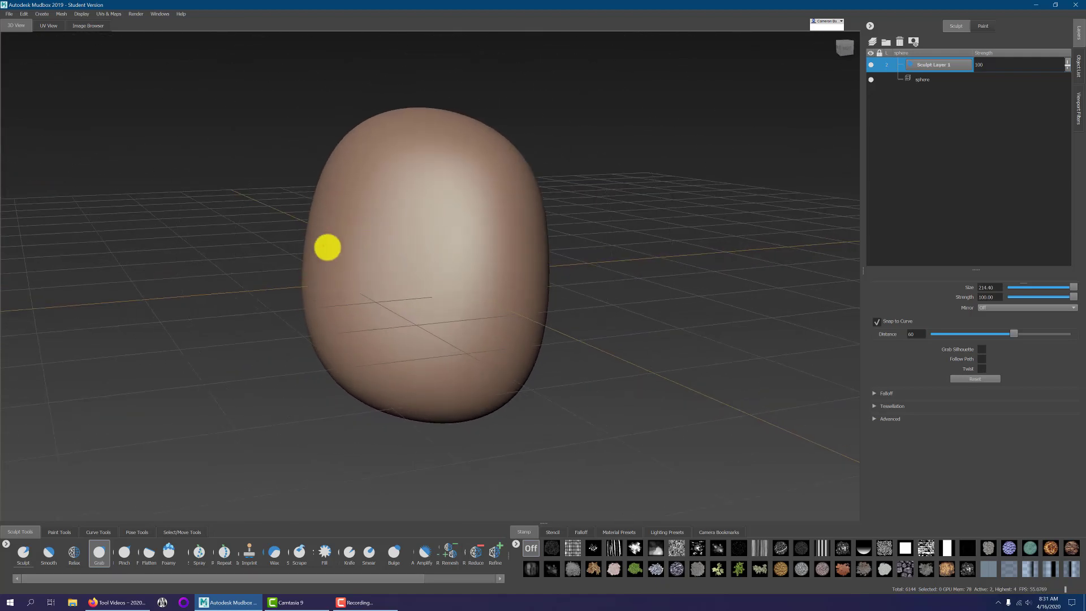
Add a second sculpt layer above the first and step the mesh up to subdivision level 3.
left_click_drag(720, 230, 1015, 107, "alt")
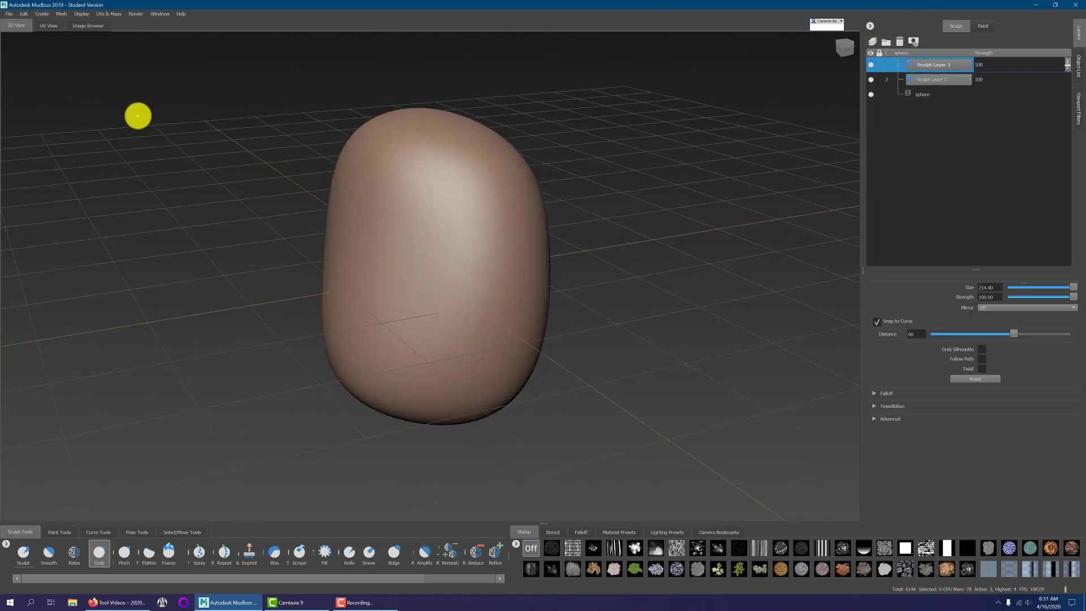
key("Page_Up")
scroll(293, 375, "up", 3)
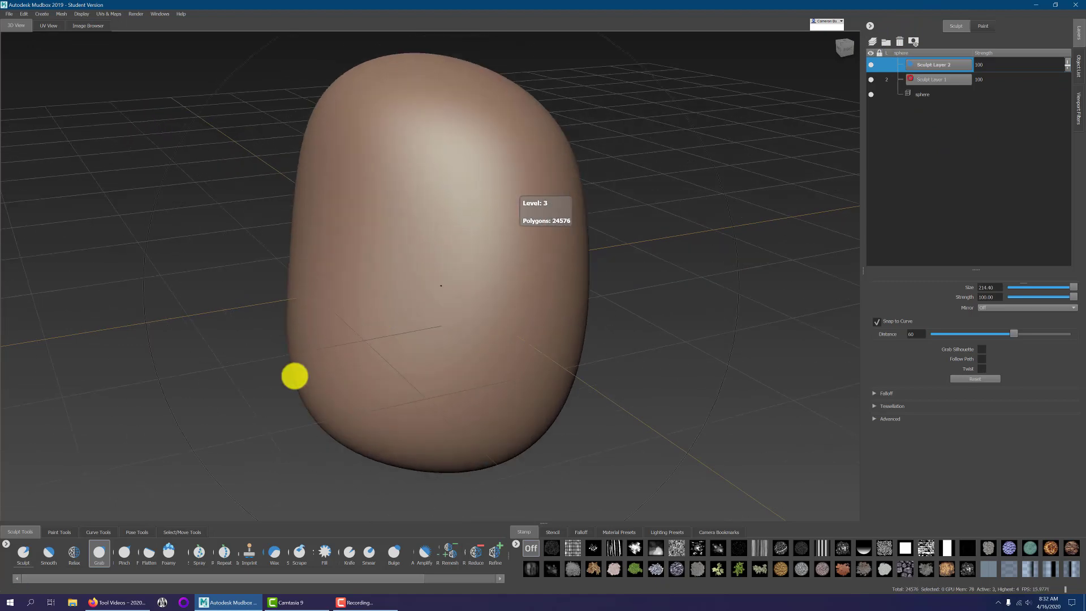
On Sculpt Layer 2, build up broad raised masses around the upper form with the Wax and Foamy brushes at strength 15.
left_click(276, 553)
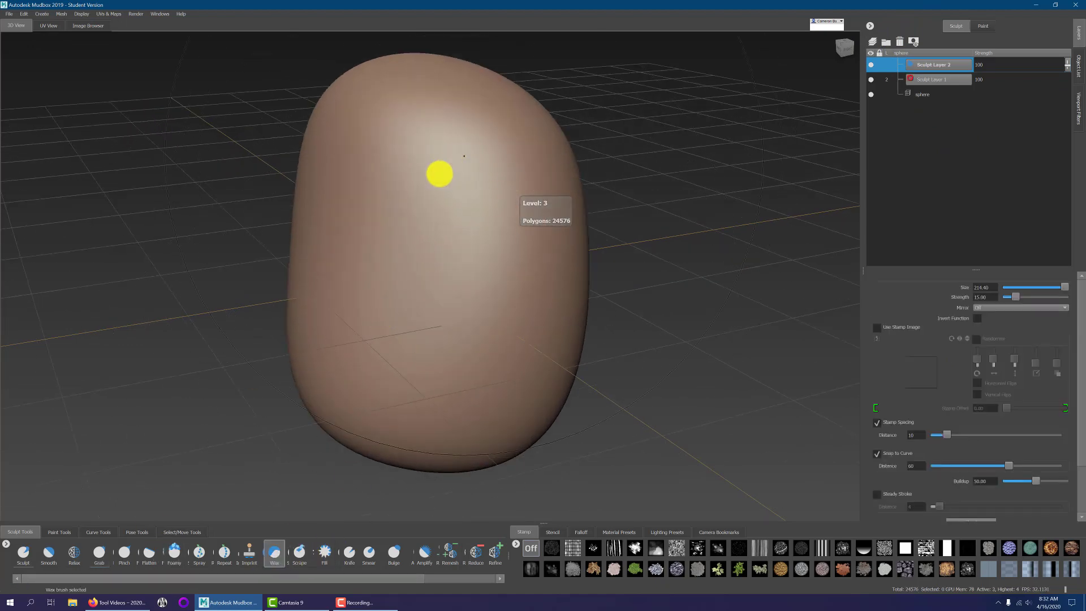
mouse_move(419, 196)
left_mouse_down()
mouse_move(492, 194)
mouse_move(493, 247)
mouse_move(467, 140)
mouse_move(442, 255)
mouse_move(492, 226)
mouse_move(516, 289)
mouse_move(407, 131)
mouse_move(325, 180)
mouse_move(460, 186)
mouse_move(498, 271)
left_mouse_up()
left_click(182, 550)
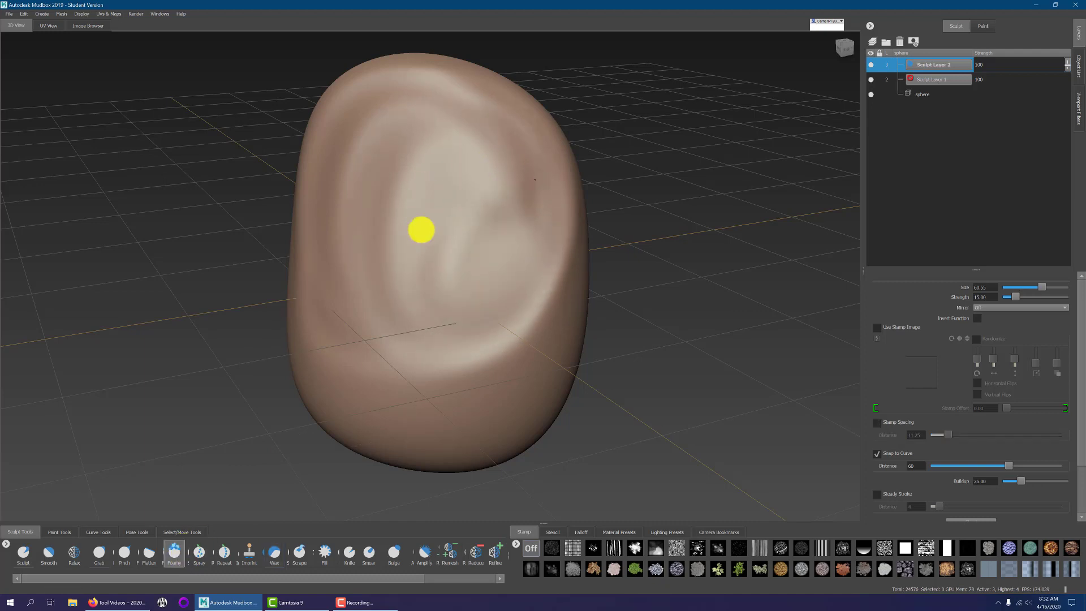
left_click_drag(421, 231, 416, 172)
mouse_move(340, 184)
left_mouse_down()
mouse_move(400, 194)
mouse_move(347, 261)
left_mouse_up()
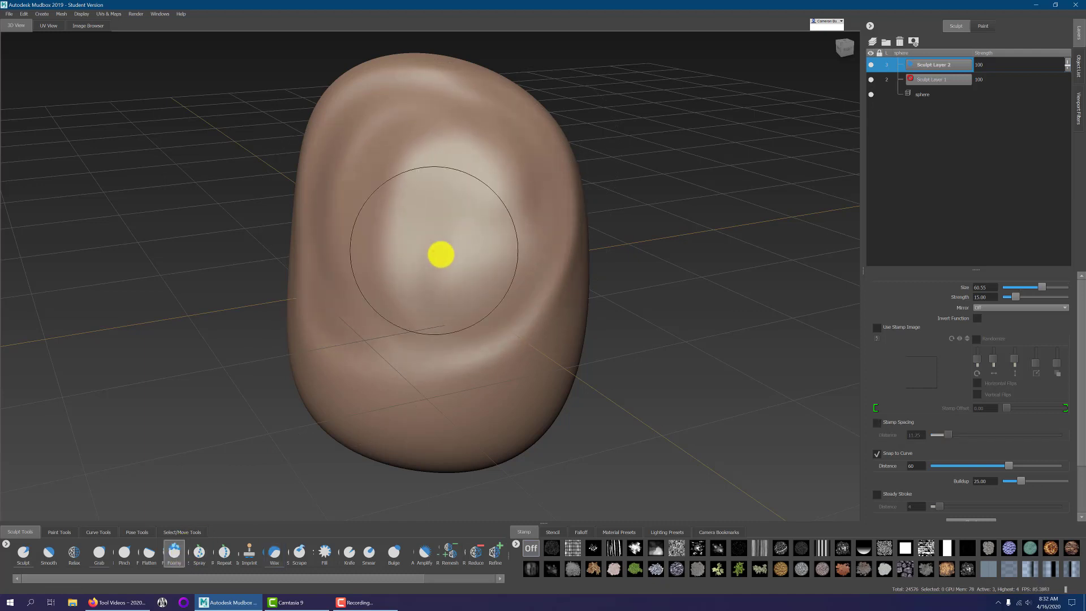
mouse_move(442, 252)
left_mouse_down("alt")
mouse_move(617, 243)
mouse_move(451, 277)
mouse_move(439, 130)
left_mouse_up("alt")
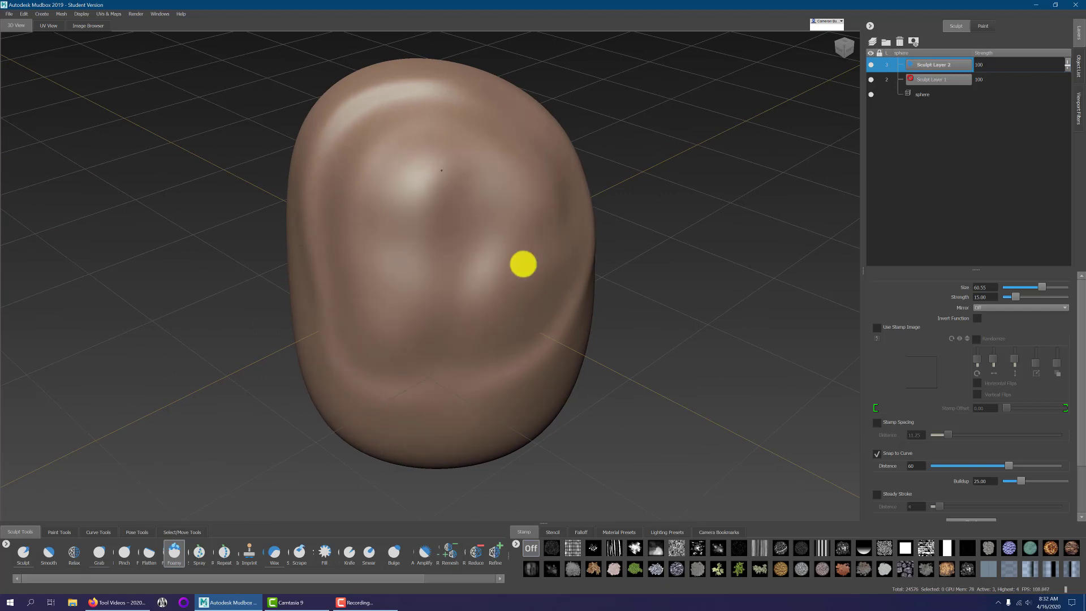
left_click_drag(334, 265, 456, 218, "alt")
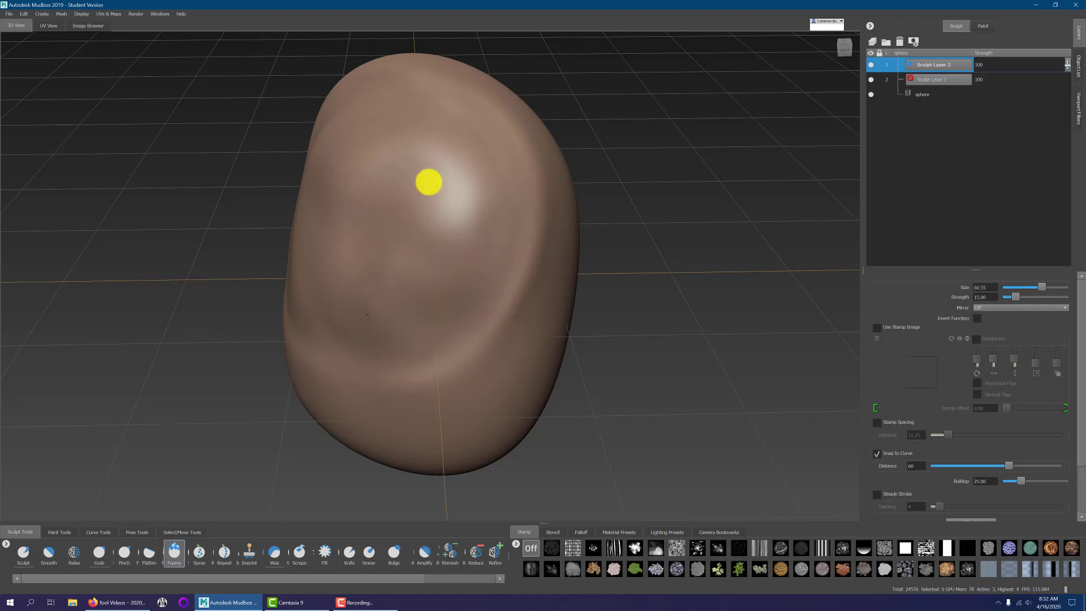
left_click_drag(370, 287, 602, 117, "alt")
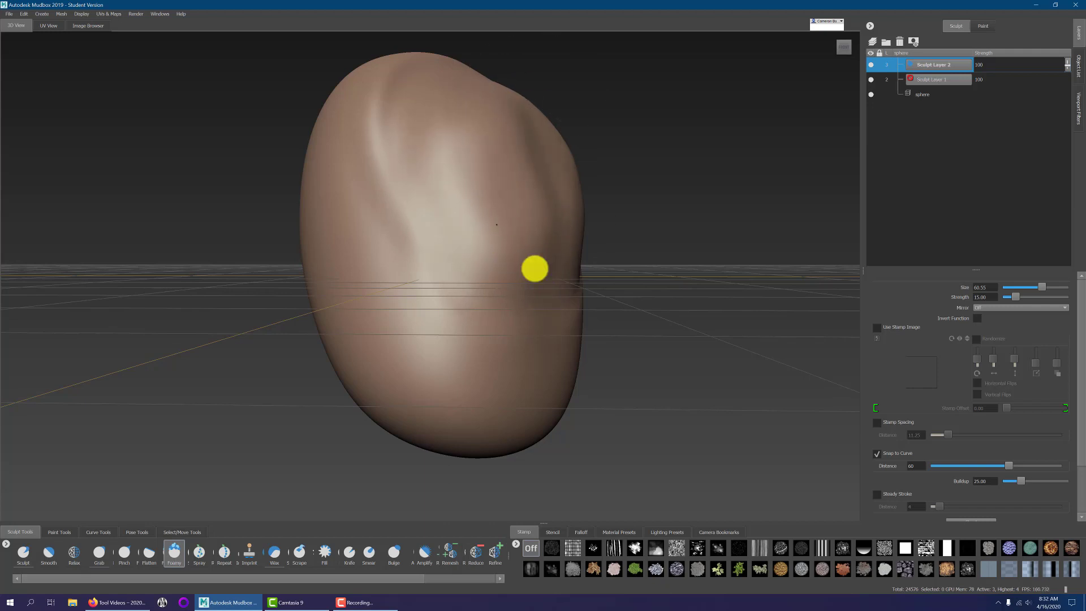
left_click_drag(504, 160, 435, 248, "alt")
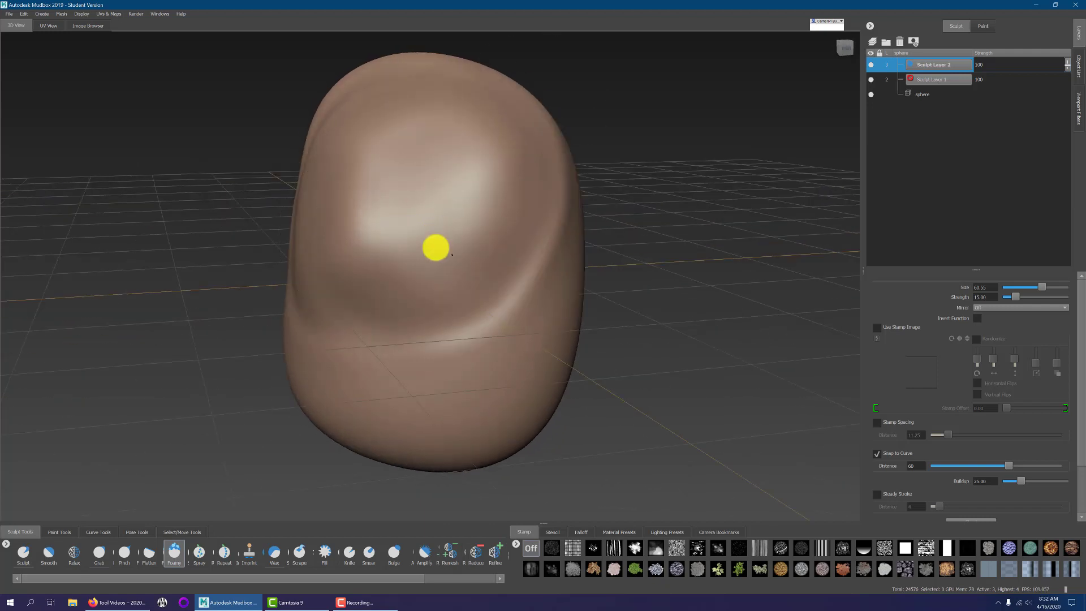
left_click_drag(473, 154, 346, 121)
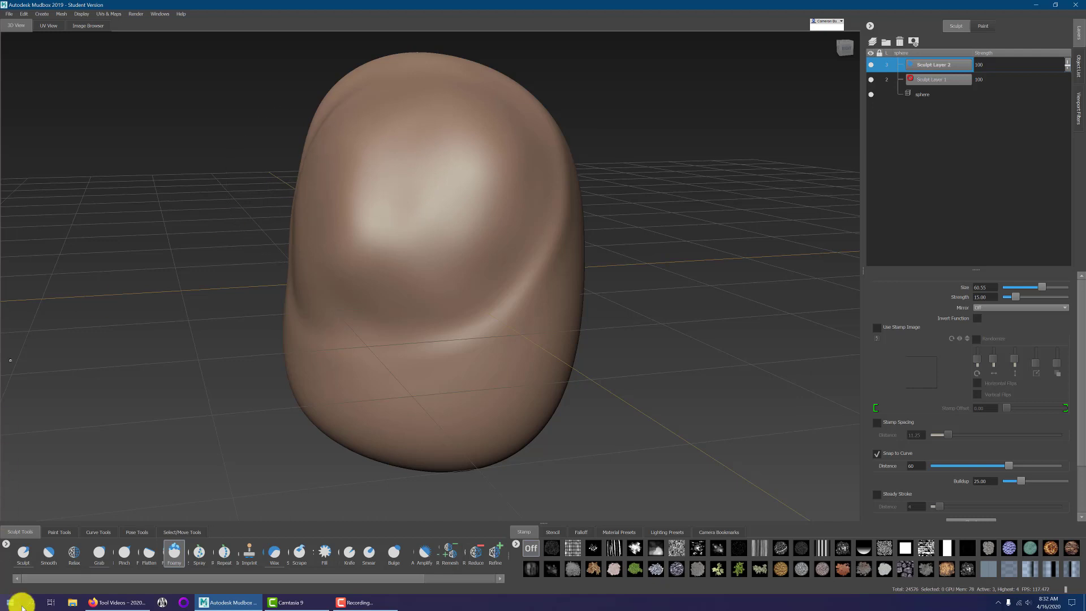
Raise smaller lumps over the built-up area with the Sculpt brush at strength 7.70, reducing its size to about 29.
left_click(52, 559)
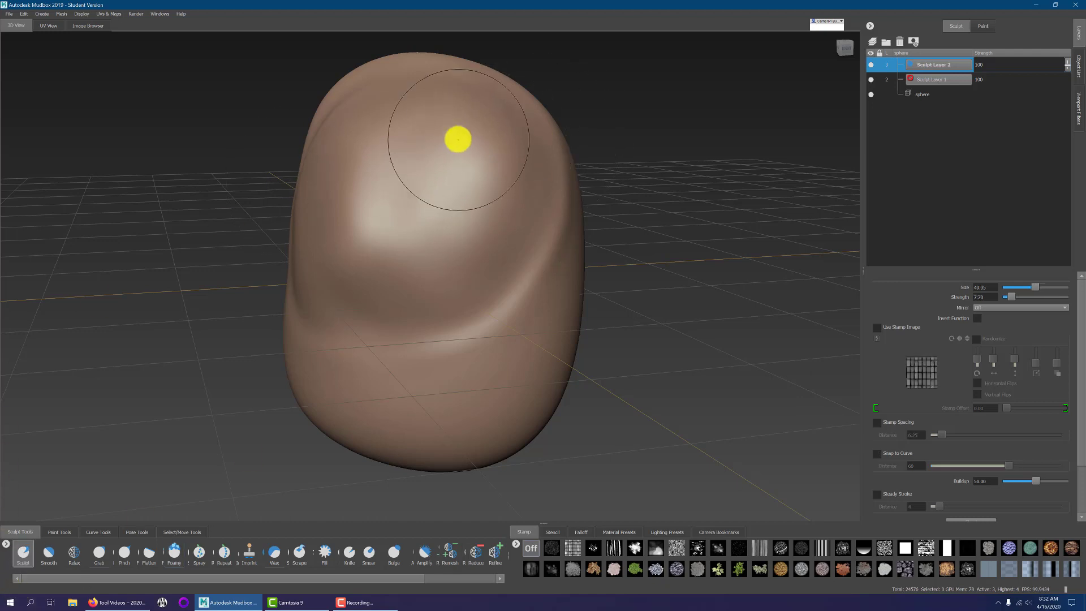
mouse_move(465, 141)
left_mouse_down()
mouse_move(485, 162)
mouse_move(422, 177)
mouse_move(390, 170)
mouse_move(306, 227)
left_mouse_up()
mouse_move(447, 218)
left_mouse_down("alt")
mouse_move(545, 232)
mouse_move(451, 228)
mouse_move(484, 264)
mouse_move(477, 249)
mouse_move(429, 281)
mouse_move(446, 307)
mouse_move(569, 233)
left_mouse_up("alt")
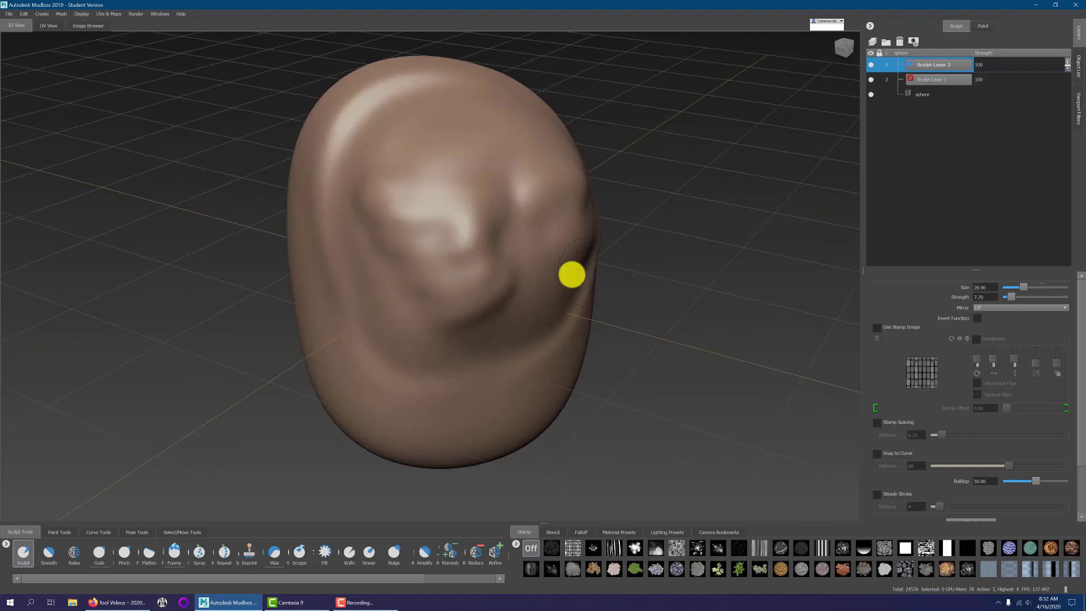
left_click_drag(571, 274, 470, 245, "alt")
mouse_move(494, 299)
left_mouse_down()
mouse_move(361, 324)
mouse_move(450, 146)
mouse_move(373, 107)
mouse_move(510, 120)
mouse_move(480, 170)
mouse_move(439, 201)
mouse_move(461, 180)
mouse_move(482, 280)
mouse_move(502, 242)
left_mouse_up()
mouse_move(412, 97)
left_mouse_down()
mouse_move(473, 106)
mouse_move(546, 189)
mouse_move(422, 341)
mouse_move(487, 347)
left_mouse_up()
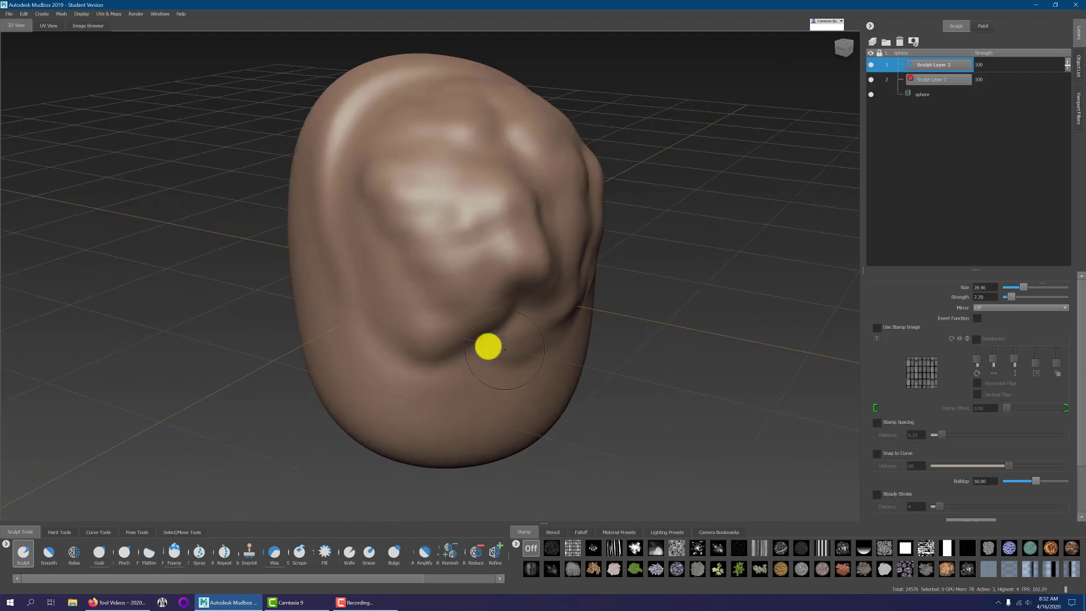
mouse_move(364, 178)
left_mouse_down()
mouse_move(432, 96)
mouse_move(494, 82)
left_mouse_up()
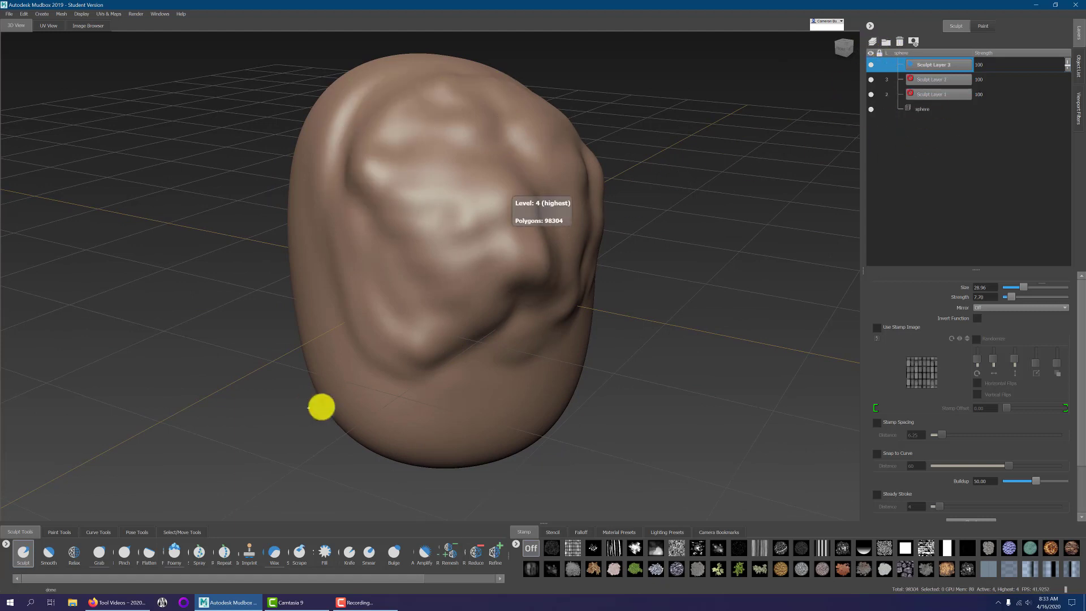
On Sculpt Layer 3 at level 4, load the vertical-streak stamp into the Sculpt brush, then try a stroke and undo it.
left_click_drag(434, 369, 379, 371, "alt")
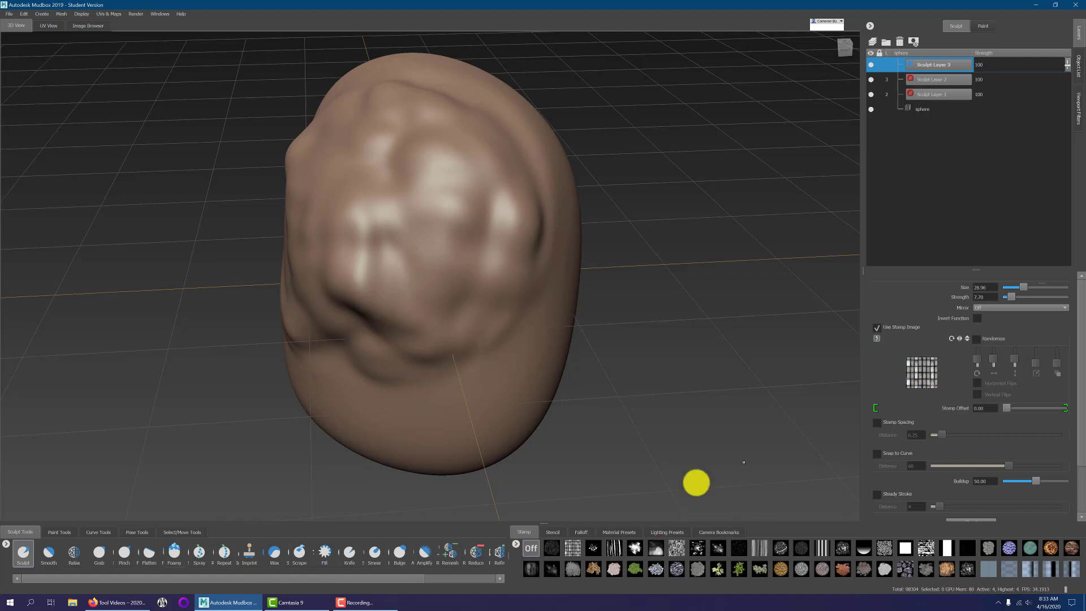
left_click(613, 549)
mouse_move(515, 139)
left_mouse_down()
mouse_move(475, 181)
mouse_move(384, 378)
left_mouse_up()
key("ctrl+z")
key("ctrl+y")
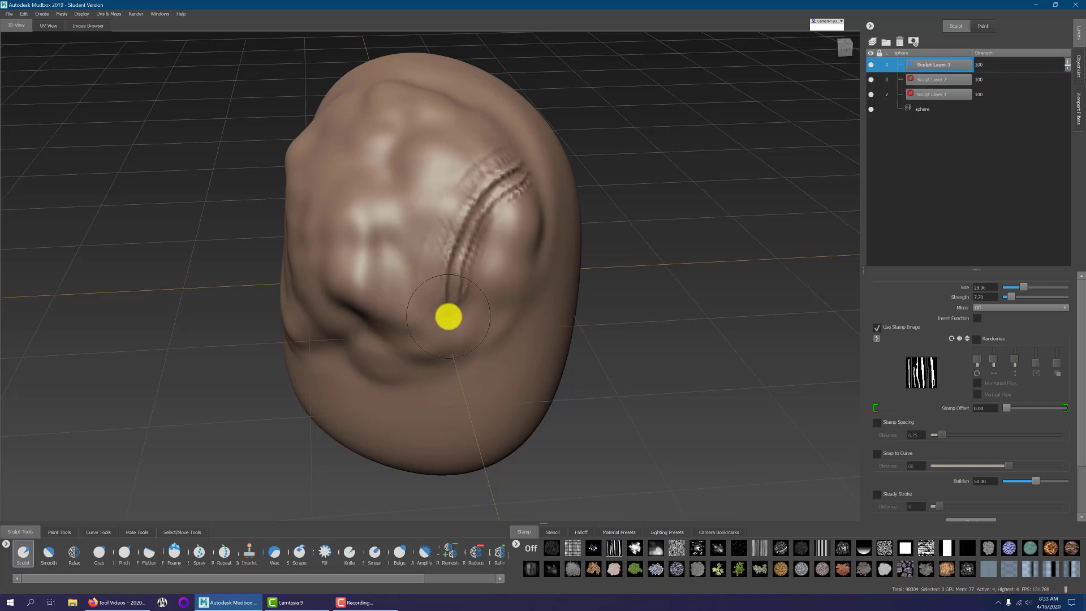
key("ctrl+z")
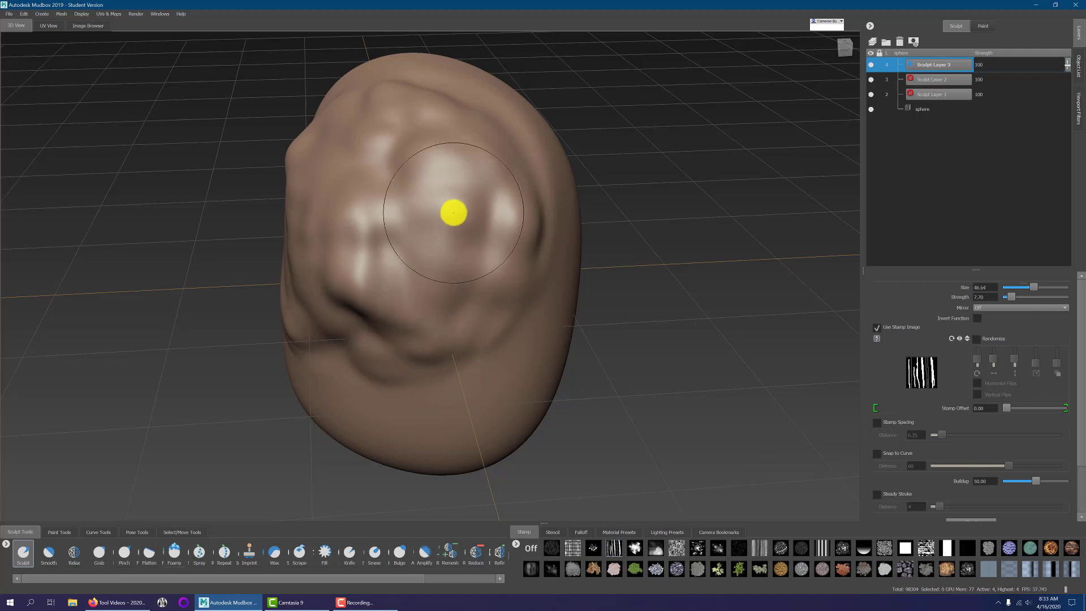
Enlarge the brush to about 56 and enable stamp spacing at a distance of 19, undoing the test strokes.
left_click_drag(454, 212, 1019, 443)
left_click(888, 424)
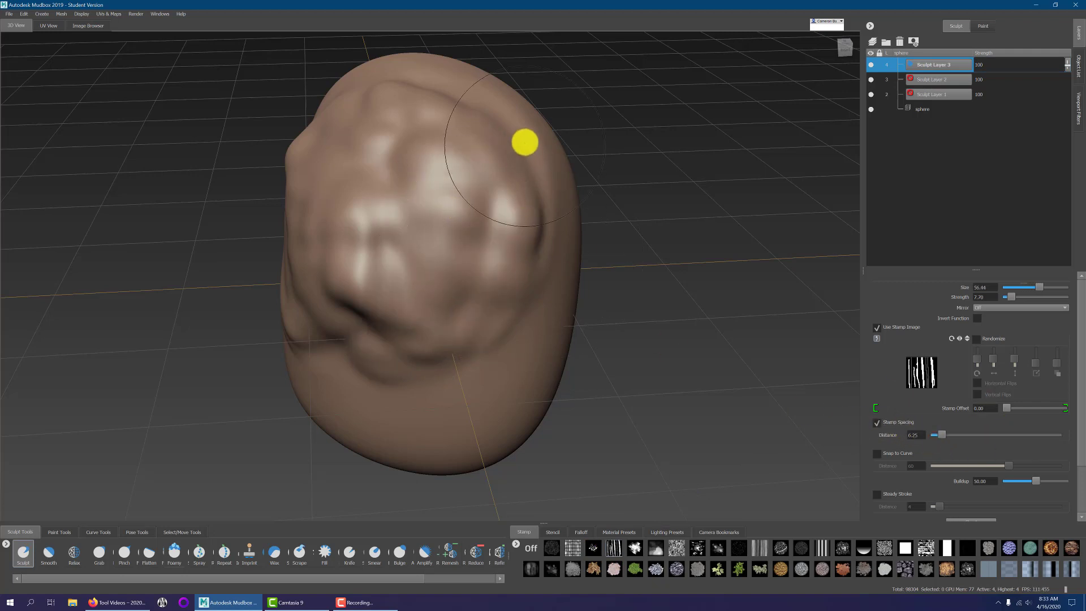
left_click_drag(524, 141, 367, 400)
key("ctrl+z")
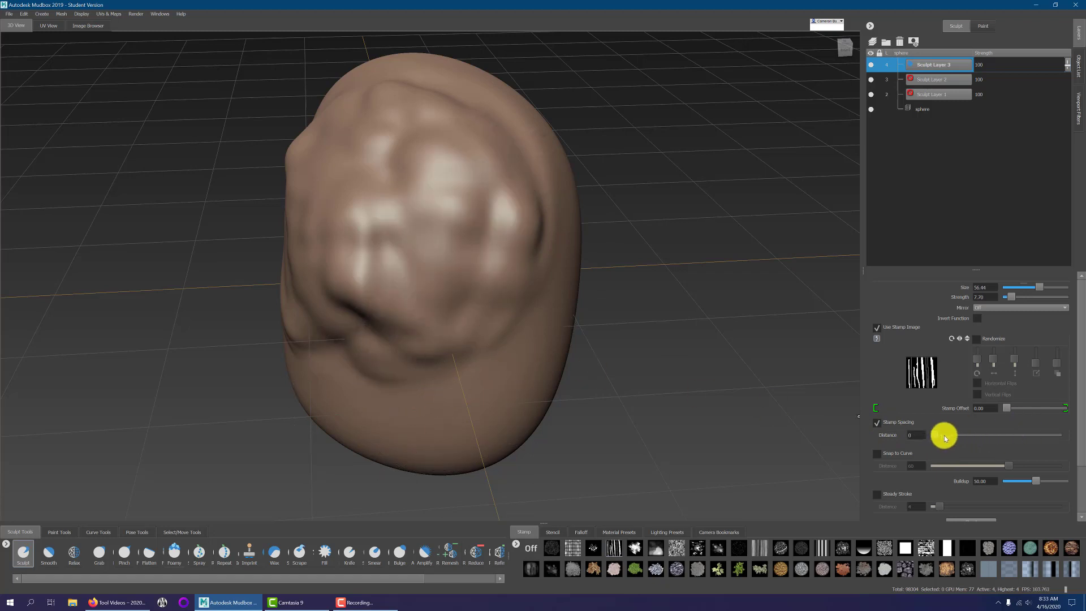
left_click_drag(532, 170, 379, 362)
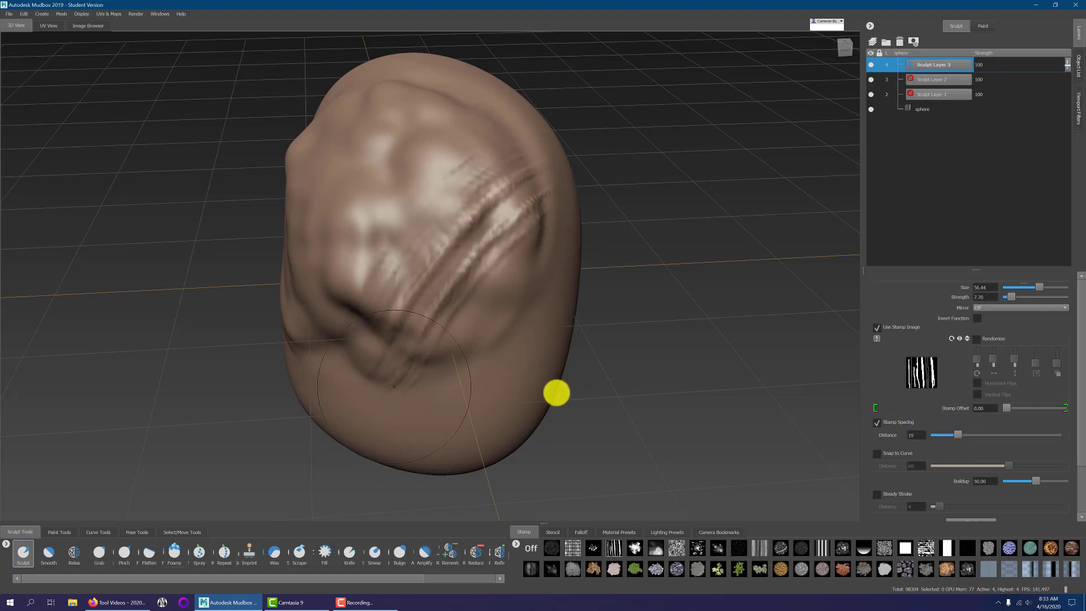
key("ctrl+z")
Brush the streak stamp all over the lumpy upper area in varied directions to give it a wrinkled surface texture.
mouse_move(524, 140)
left_mouse_down()
mouse_move(430, 354)
mouse_move(606, 321)
left_mouse_up()
mouse_move(425, 354)
left_mouse_down("alt")
mouse_move(604, 301)
mouse_move(400, 192)
mouse_move(531, 111)
mouse_move(564, 199)
left_mouse_up("alt")
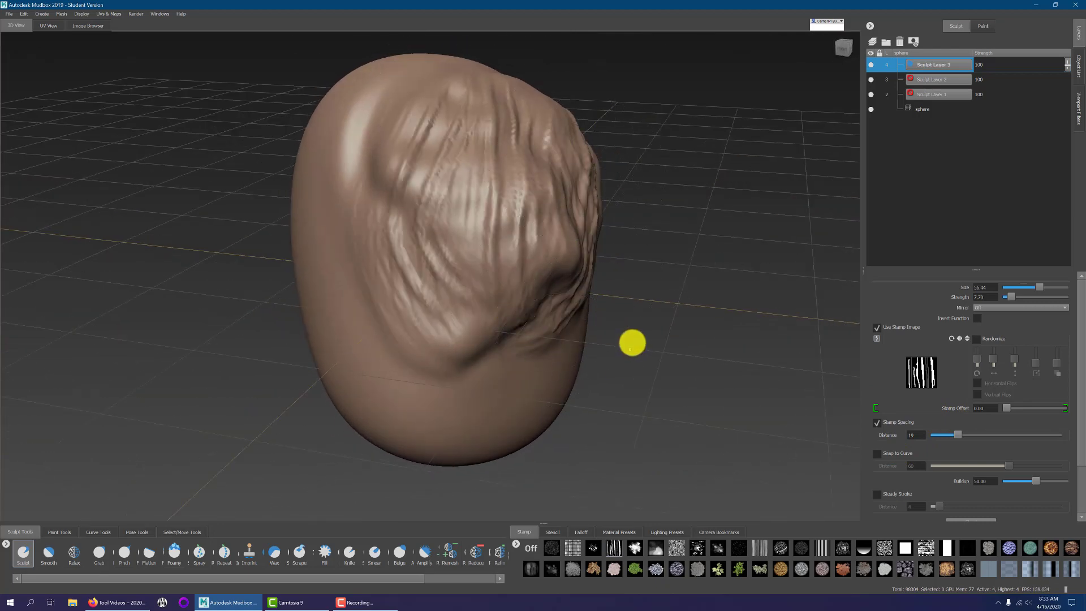
mouse_move(633, 341)
left_mouse_down("alt")
mouse_move(337, 245)
mouse_move(531, 315)
mouse_move(392, 203)
mouse_move(453, 107)
mouse_move(486, 291)
mouse_move(579, 165)
mouse_move(534, 135)
left_mouse_up("alt")
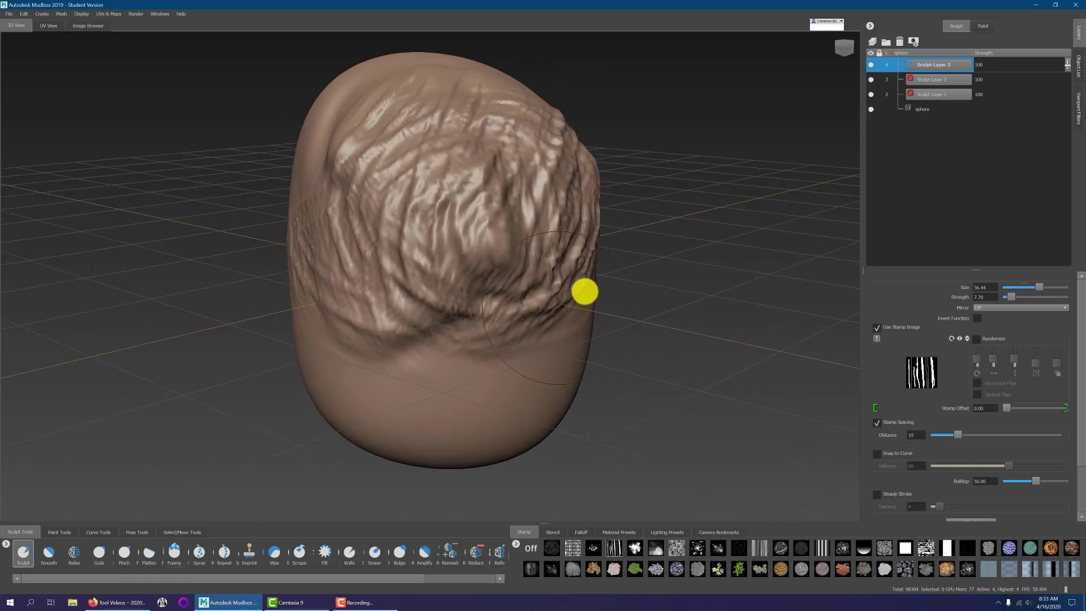
left_click_drag(585, 291, 373, 194, "alt")
mouse_move(393, 124)
left_mouse_down()
mouse_move(396, 296)
mouse_move(432, 96)
mouse_move(535, 293)
mouse_move(572, 157)
left_mouse_up()
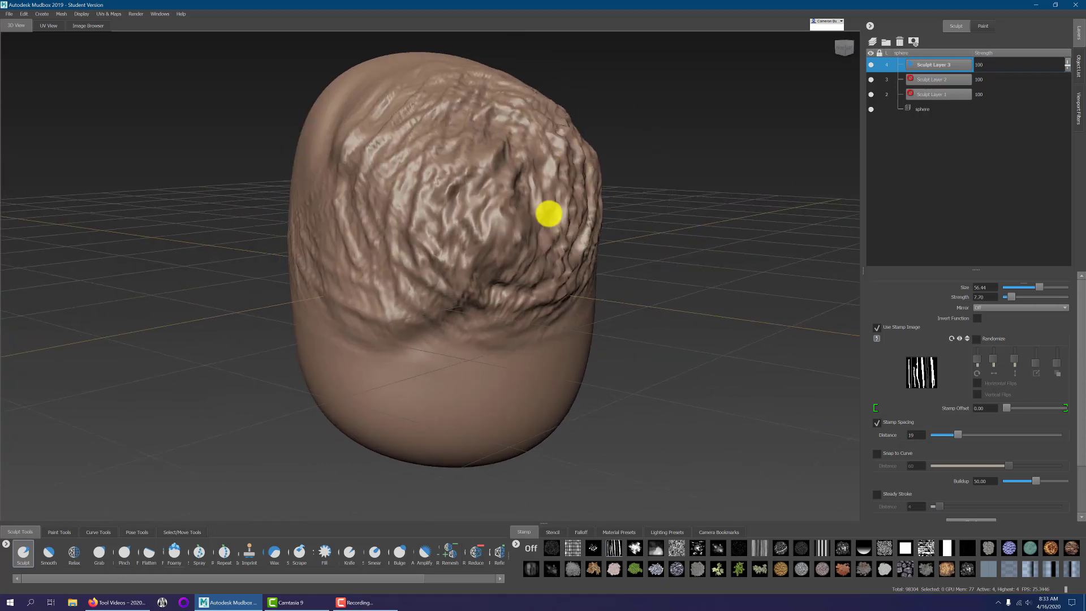
mouse_move(681, 303)
left_mouse_down("alt")
mouse_move(705, 303)
mouse_move(460, 320)
mouse_move(776, 309)
mouse_move(711, 301)
mouse_move(866, 280)
left_mouse_up("alt")
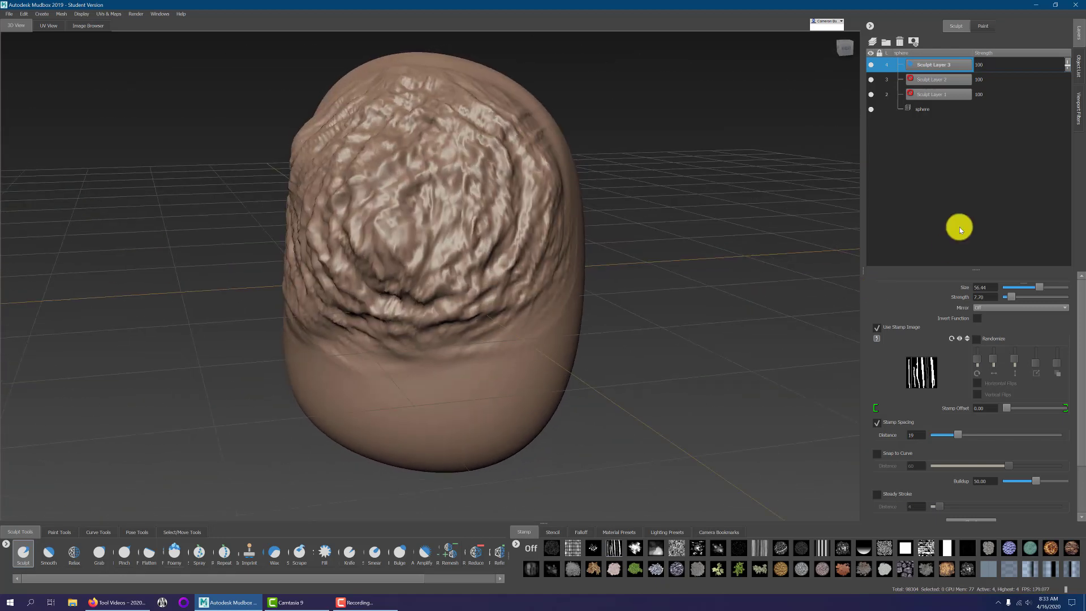
Hide Sculpt Layers 3, 2 and 1 in turn and show them again in reverse order, twice, to compare their contributions.
left_click(871, 65)
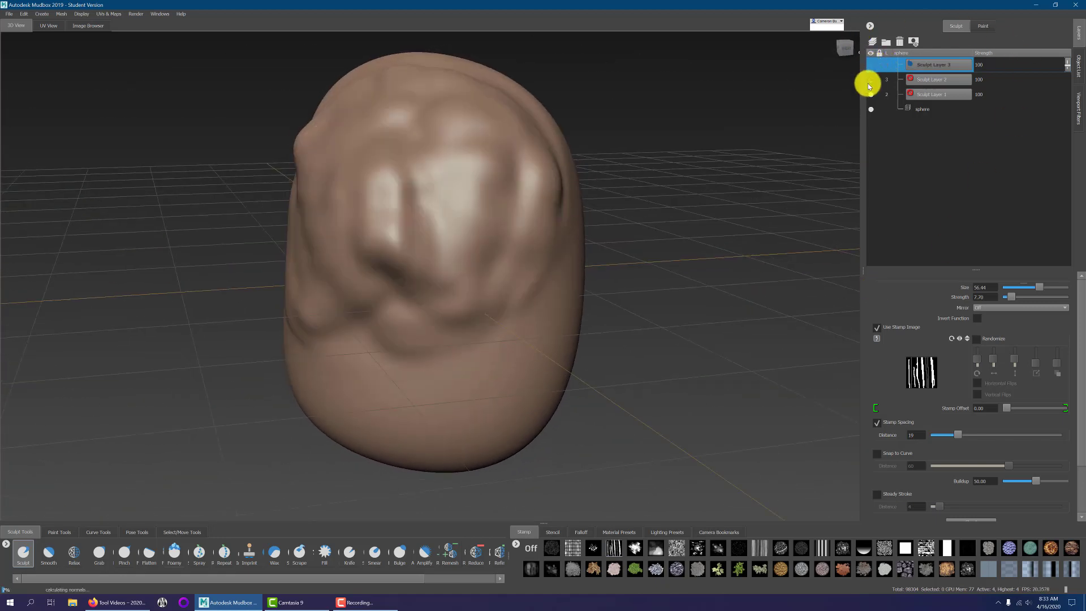
left_click(870, 80)
left_click(872, 95)
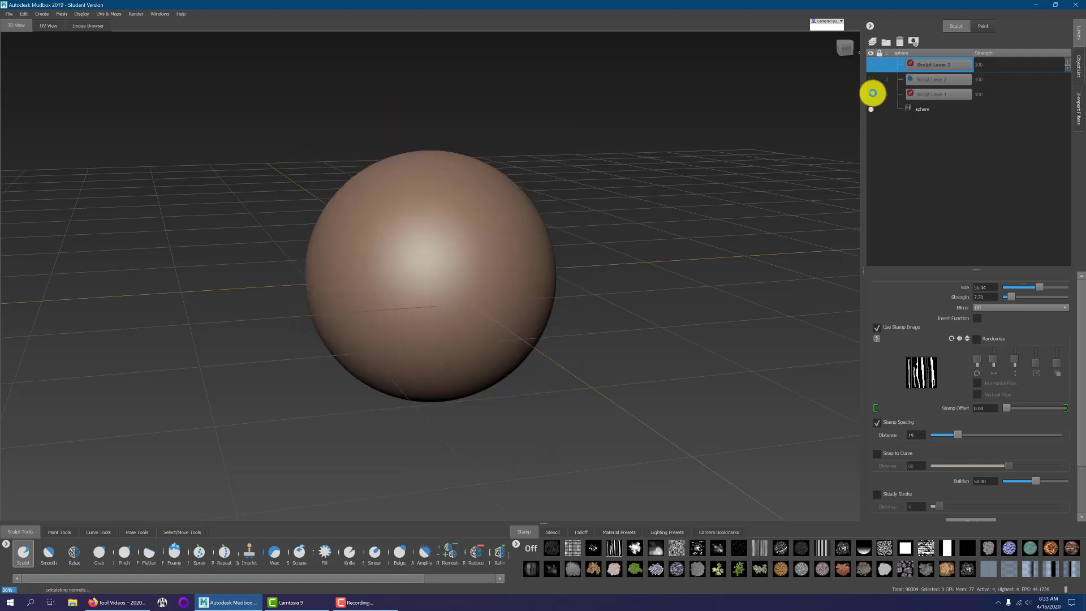
left_click(872, 94)
left_click(871, 79)
left_click(872, 65)
left_click(872, 65)
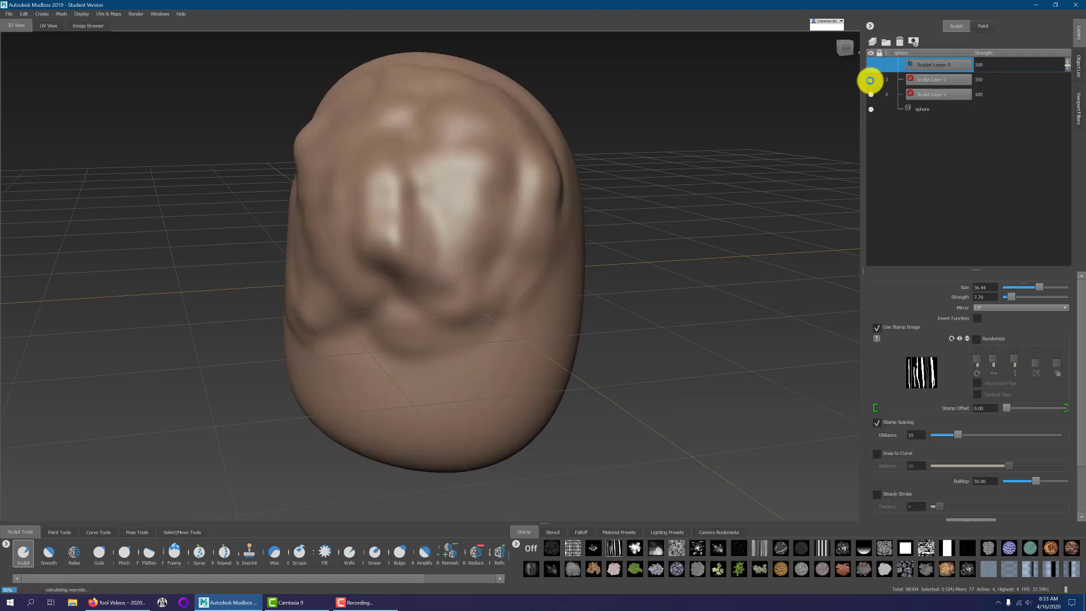
left_click(871, 80)
left_click(871, 95)
left_click(871, 95)
left_click(871, 80)
left_click(872, 65)
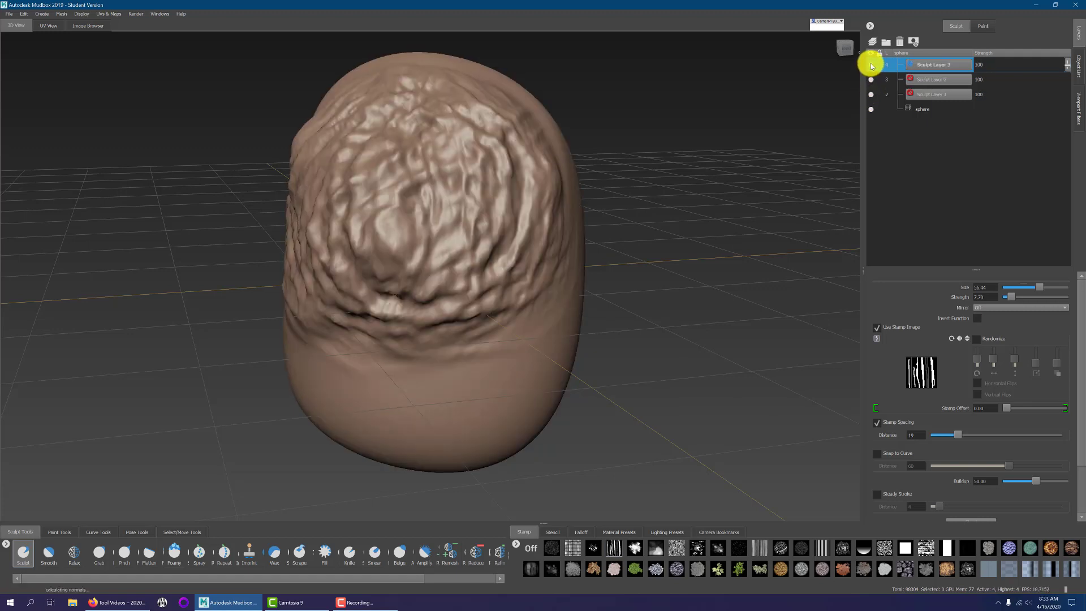
mouse_move(642, 255)
left_mouse_down("alt")
mouse_move(460, 276)
mouse_move(737, 275)
mouse_move(511, 199)
left_mouse_up("alt")
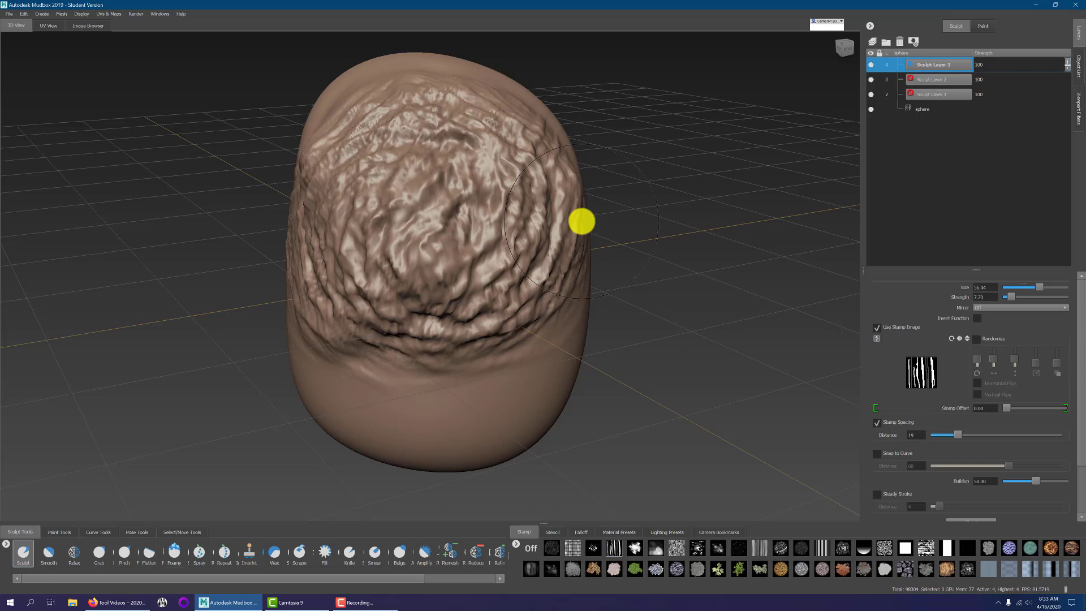
mouse_move(603, 305)
left_mouse_down("alt")
mouse_move(395, 315)
mouse_move(504, 331)
left_mouse_up("alt")
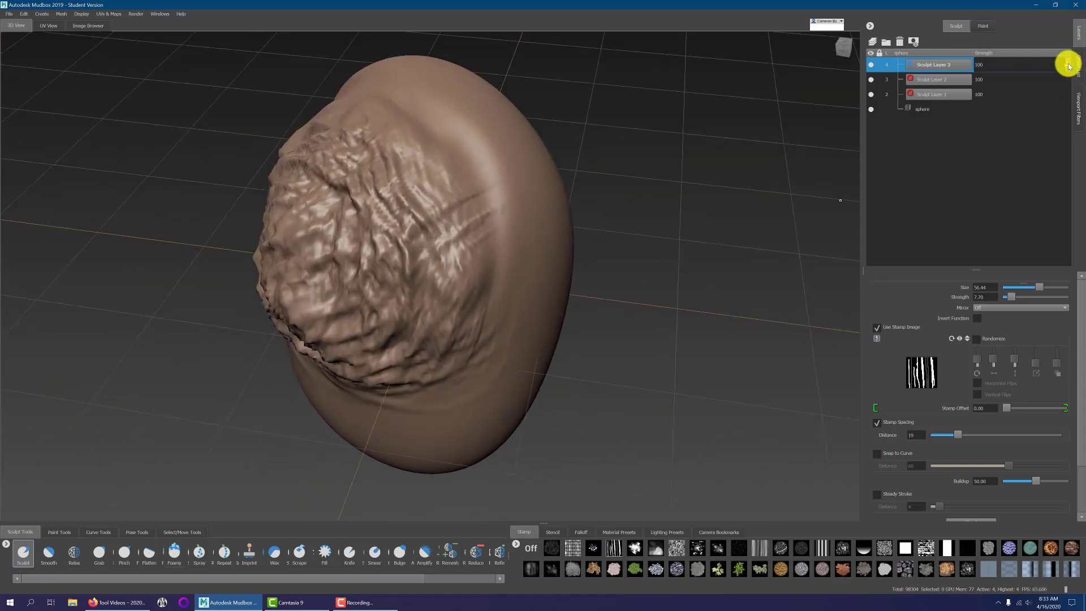
mouse_move(505, 246)
left_mouse_down("alt")
mouse_move(664, 245)
mouse_move(715, 261)
mouse_move(947, 45)
left_mouse_up("alt")
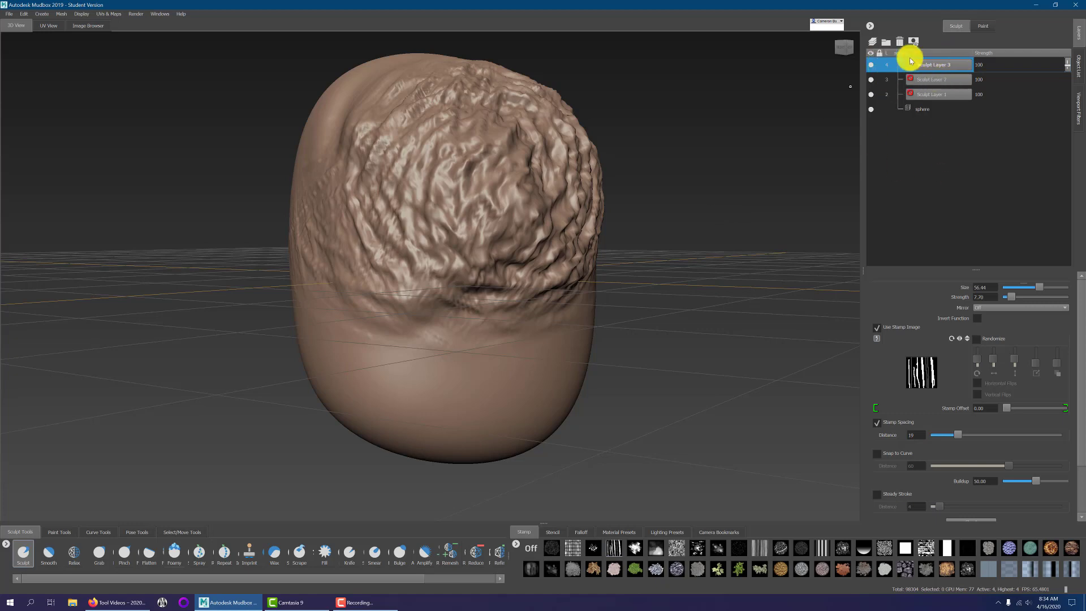
left_click_drag(707, 189, 611, 247, "alt")
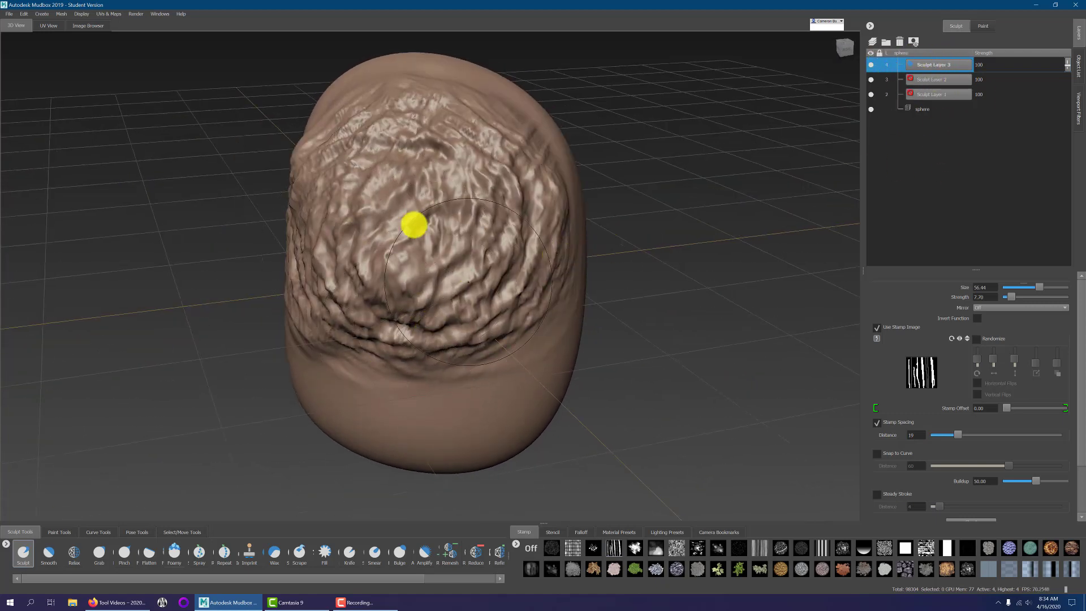
left_click_drag(703, 275, 617, 282, "alt")
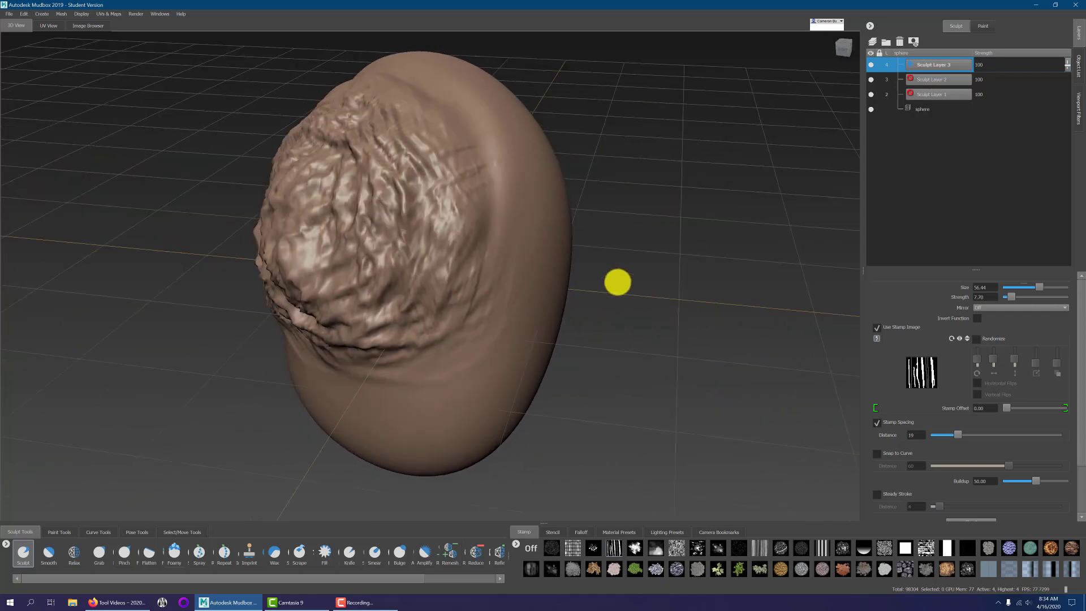